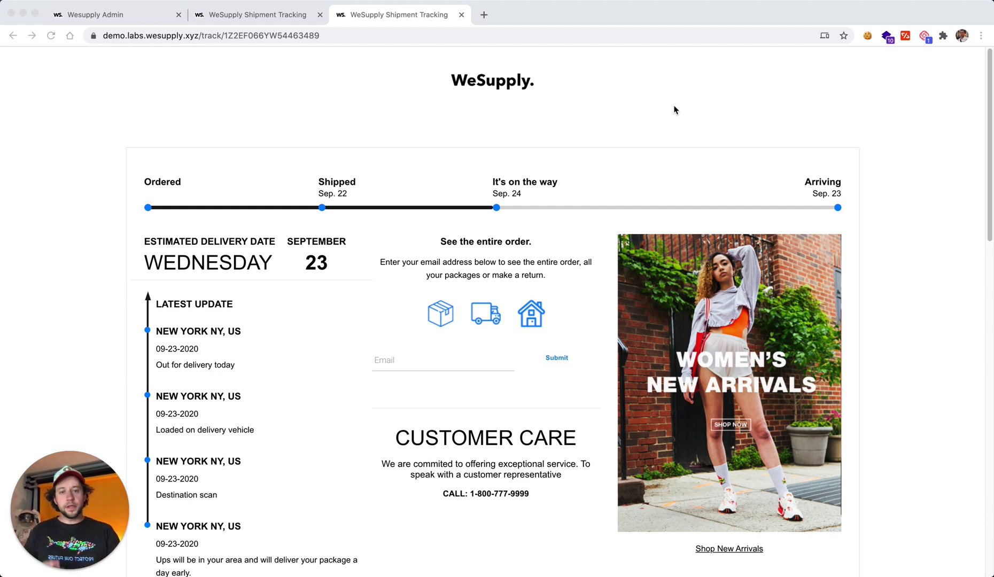
- Review the example shipment tracking page from the delivery timeline down to the store images and back up
{"action": "left_click", "coordinate": [674, 107]}
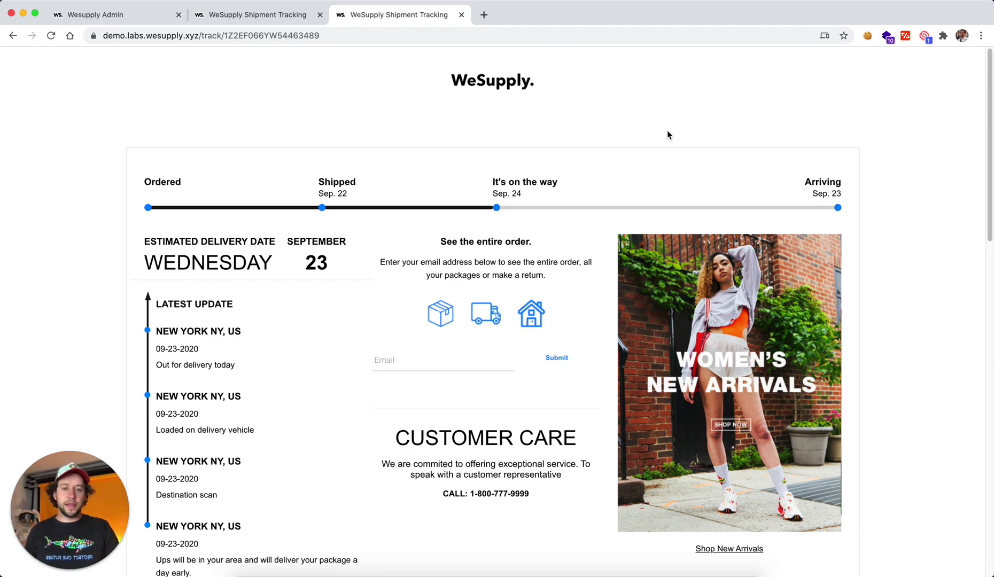
{"action": "scroll", "coordinate": [879, 385], "scroll_direction": "down", "scroll_amount": 5}
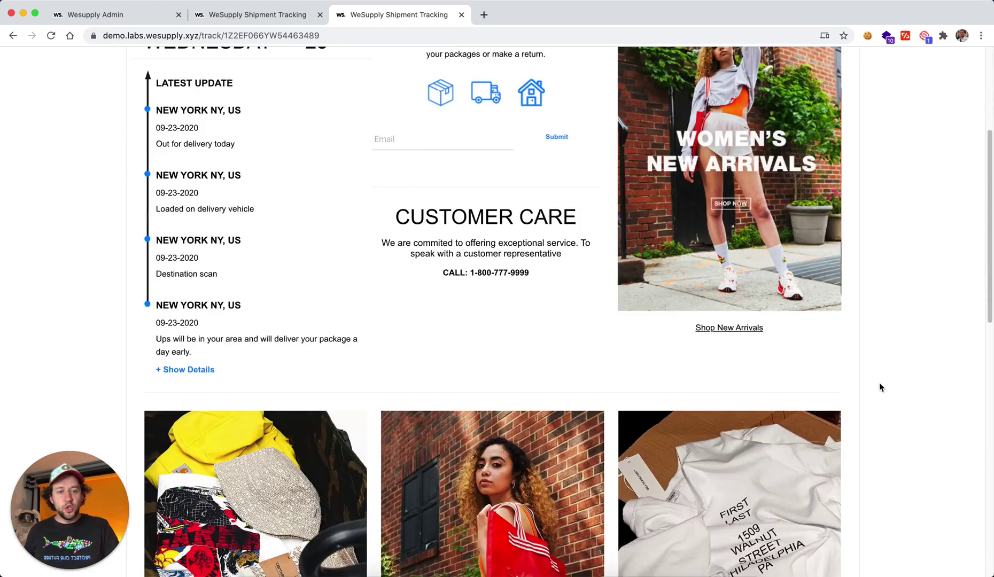
{"action": "scroll", "coordinate": [880, 383], "scroll_direction": "down", "scroll_amount": 7}
{"action": "scroll", "coordinate": [879, 383], "scroll_direction": "up", "scroll_amount": 4}
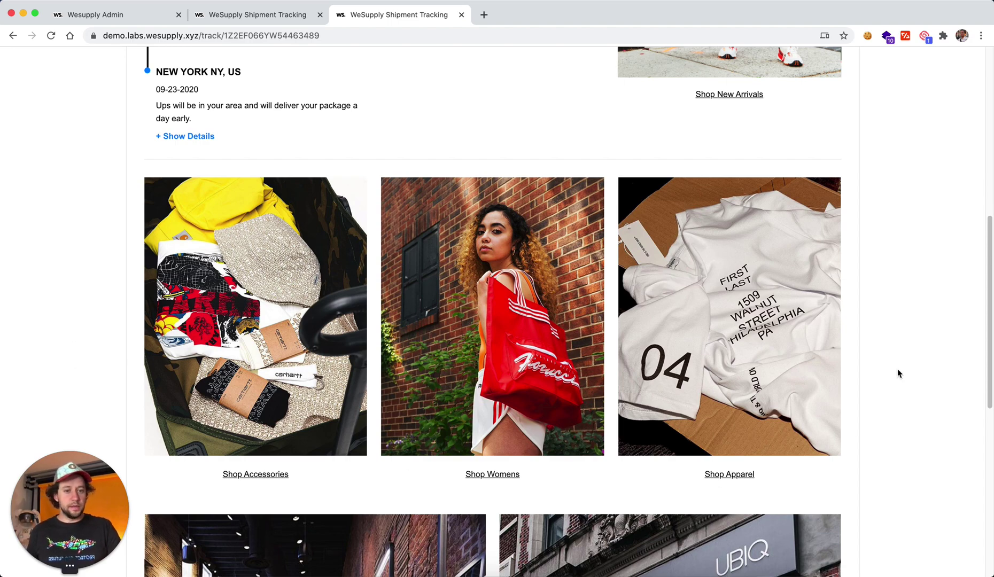
{"action": "scroll", "coordinate": [898, 370], "scroll_direction": "down", "scroll_amount": 10}
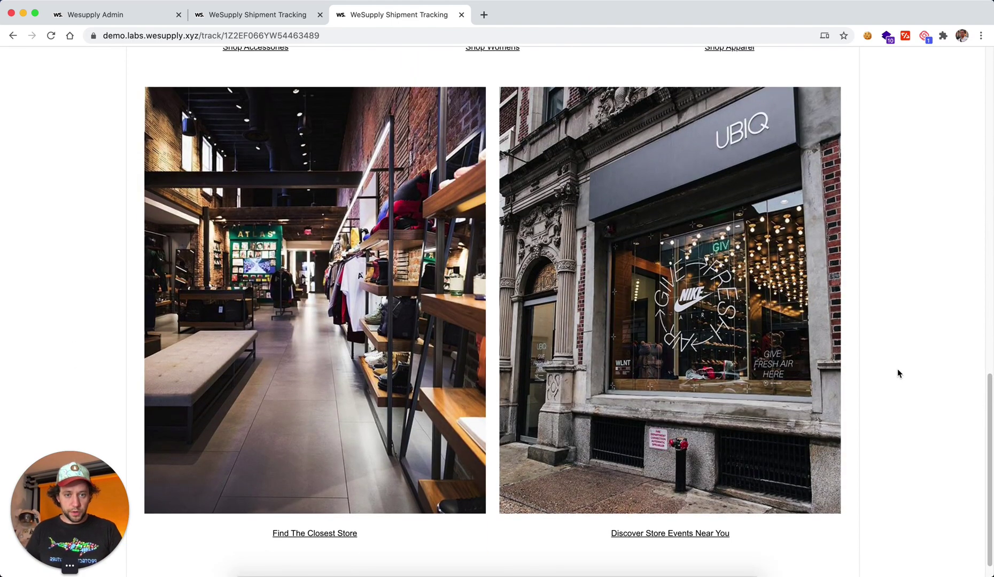
{"action": "scroll", "coordinate": [897, 368], "scroll_direction": "up", "scroll_amount": 20}
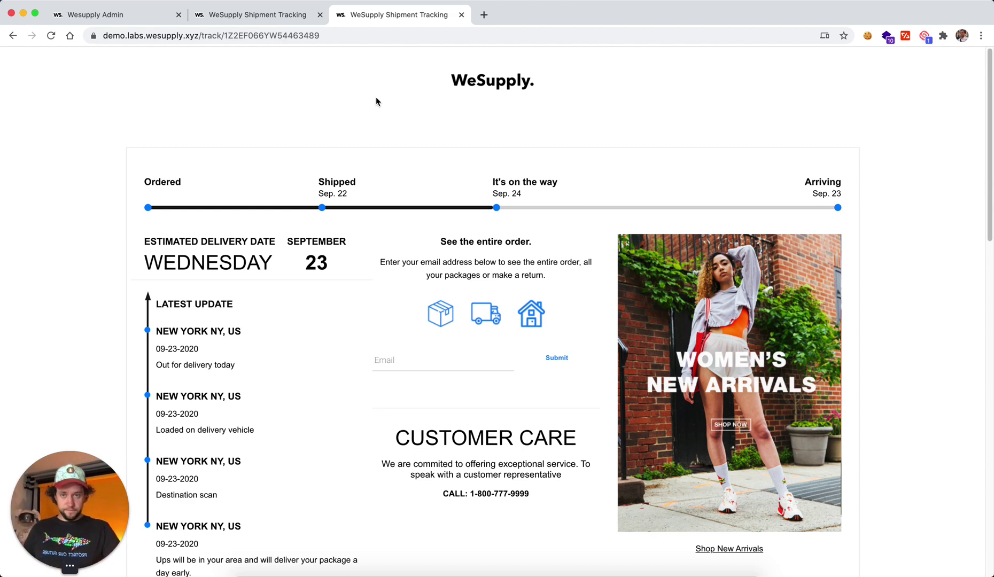
- Switch to the WeSupply Admin and open the Tracking page template's content settings
{"action": "left_click", "coordinate": [144, 22]}
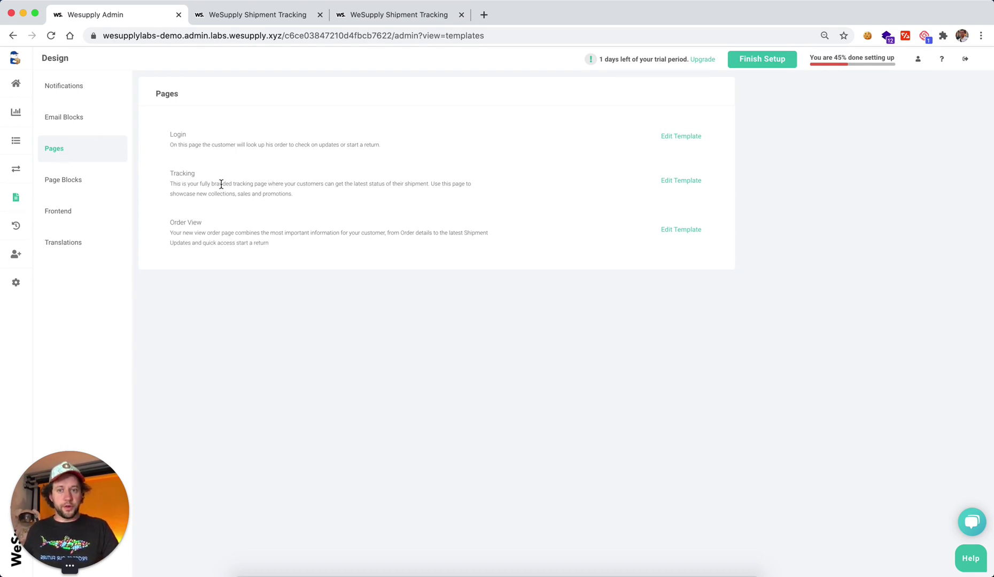
{"action": "left_click", "coordinate": [674, 184]}
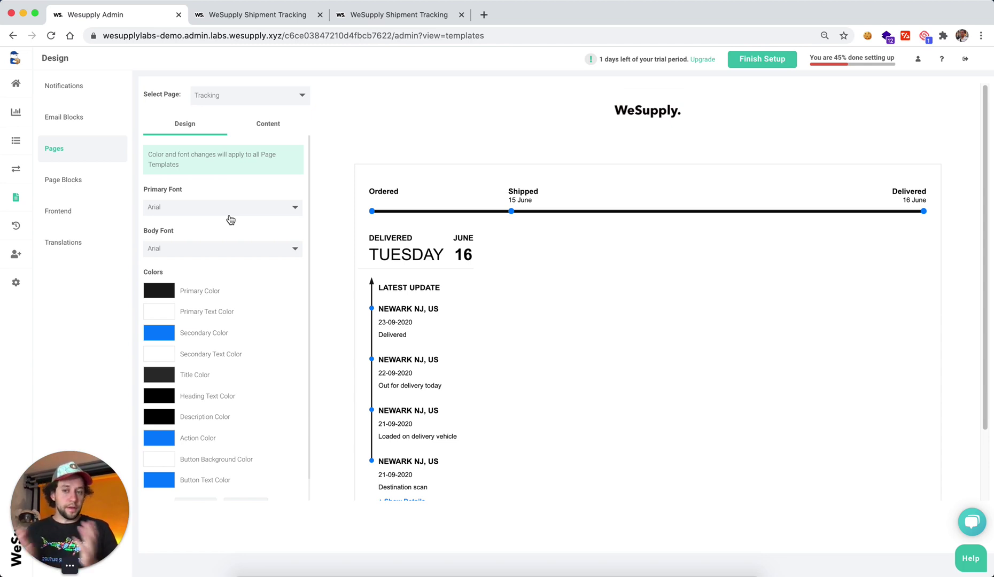
{"action": "left_click", "coordinate": [274, 125]}
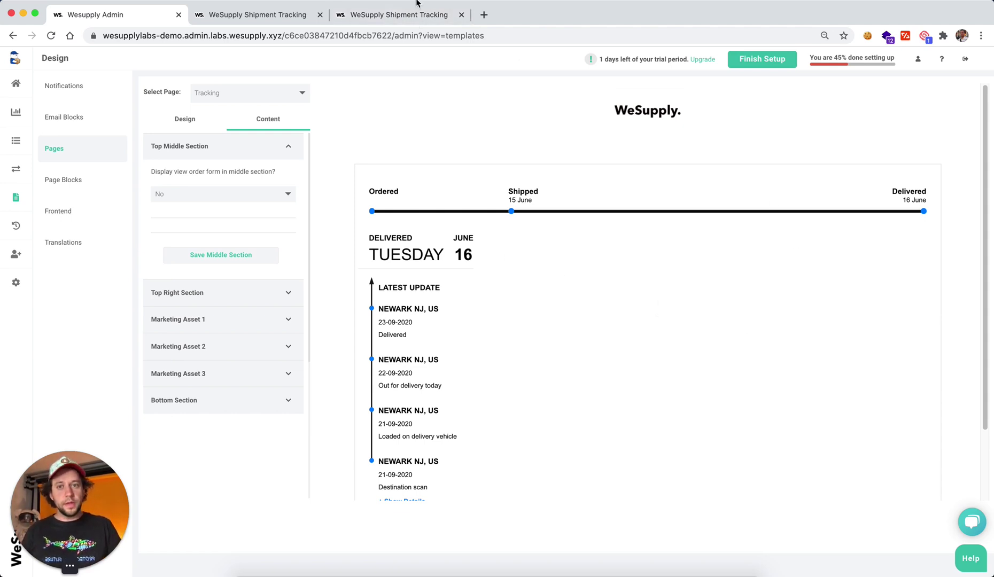
- Examine the order lookup form on the example tracking page and return to the Tracking template in the admin
{"action": "left_click", "coordinate": [410, 15]}
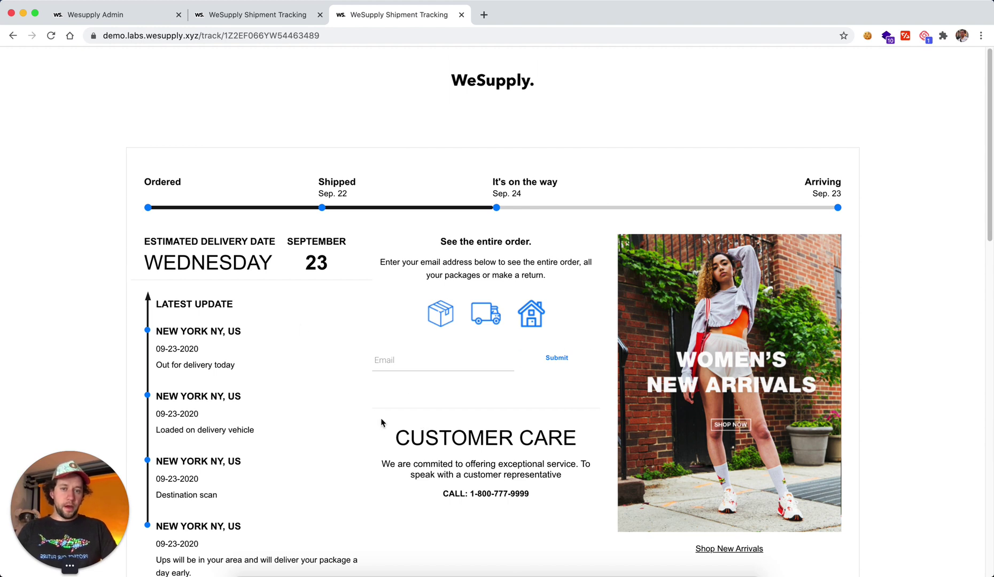
{"action": "left_click", "coordinate": [426, 365]}
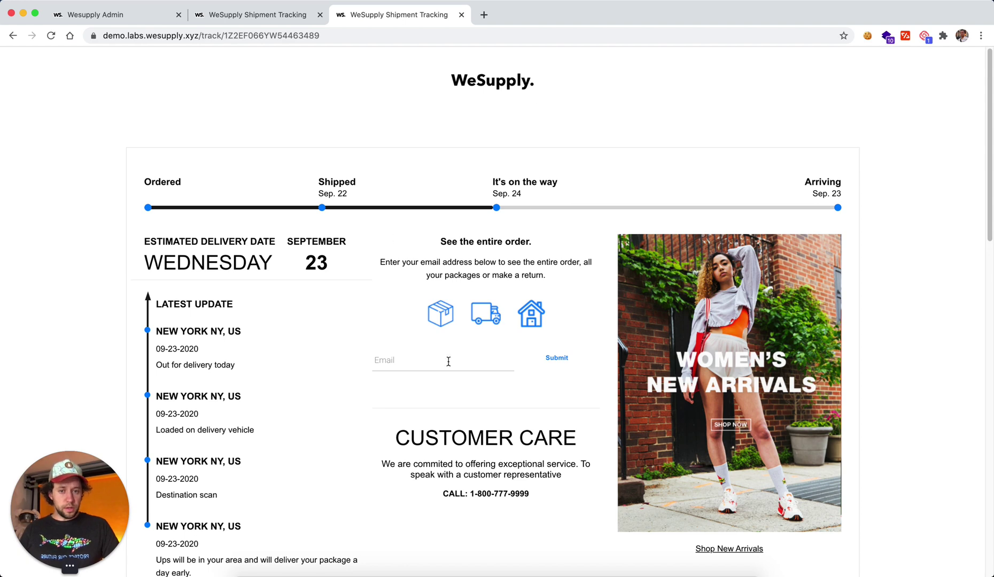
{"action": "left_click", "coordinate": [123, 18]}
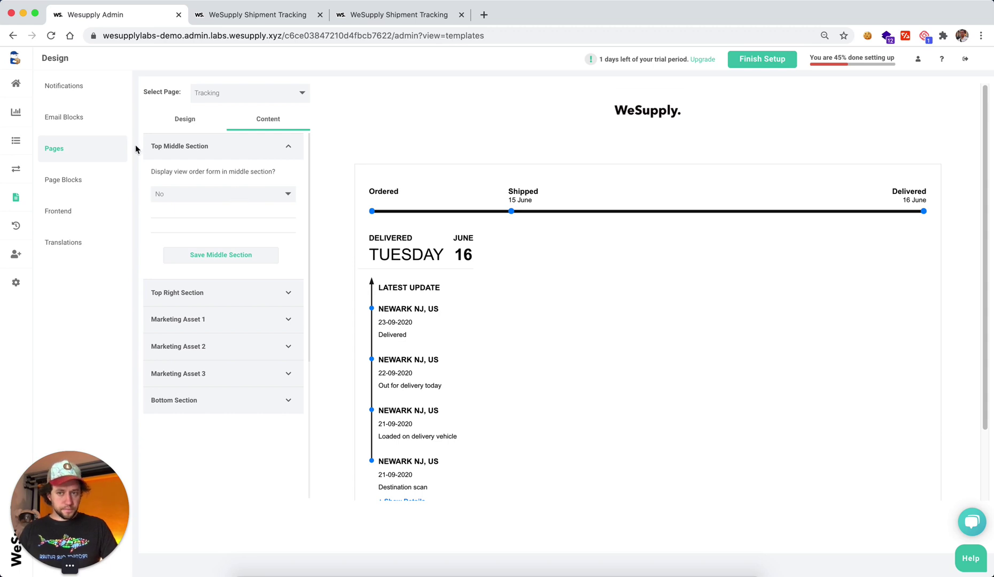
- Set the view order form in the top middle section to Yes and save the middle section
{"action": "left_click_drag", "start_coordinate": [153, 147], "coordinate": [223, 147]}
{"action": "left_click", "coordinate": [229, 148]}
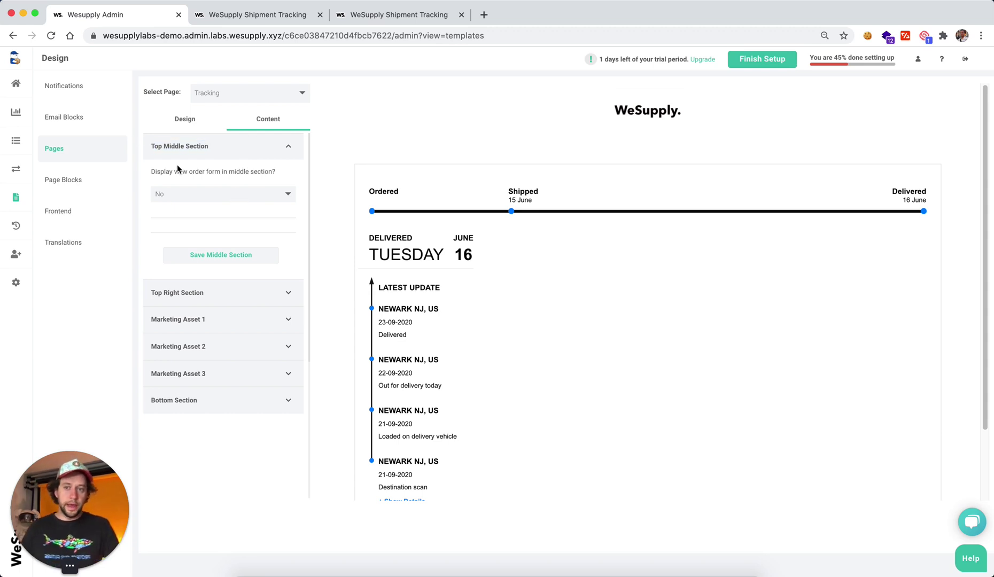
{"action": "left_click", "coordinate": [238, 195]}
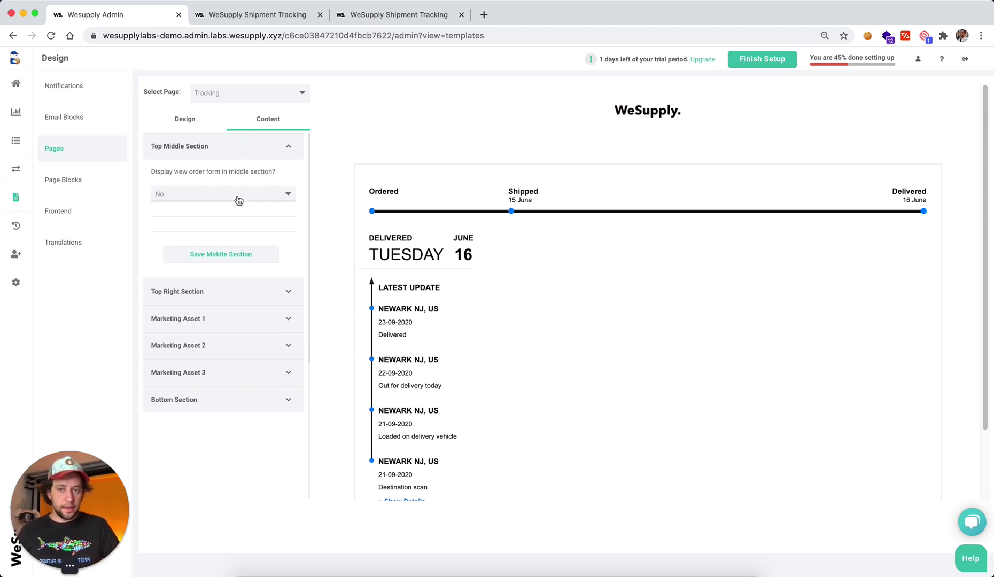
{"action": "left_click", "coordinate": [229, 171]}
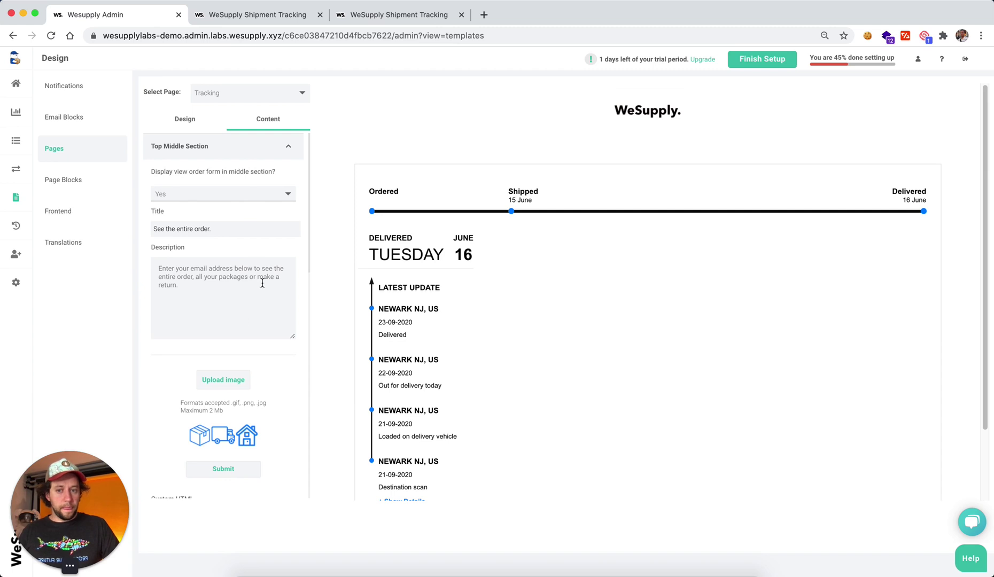
{"action": "scroll", "coordinate": [254, 404], "scroll_direction": "down", "scroll_amount": 2}
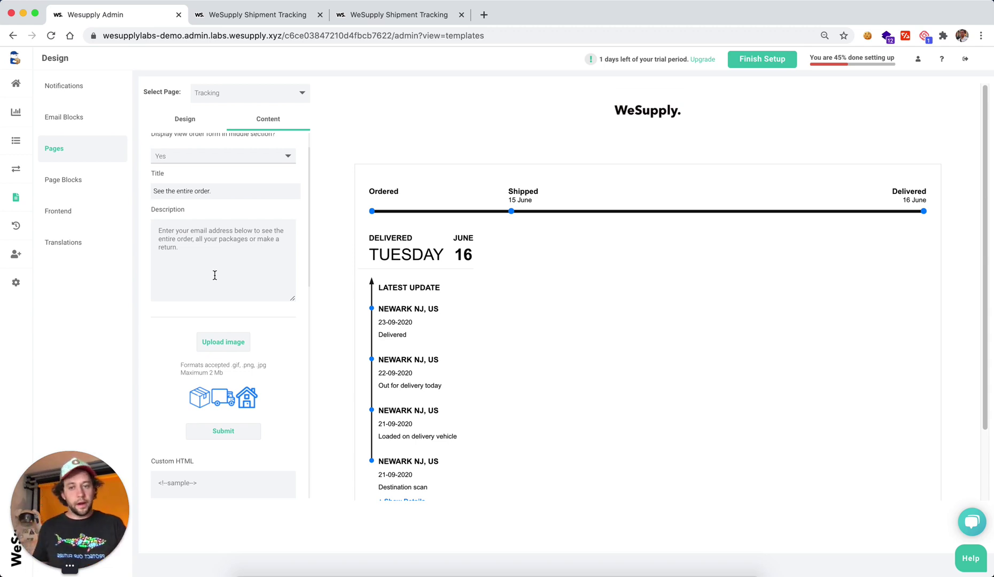
{"action": "scroll", "coordinate": [219, 428], "scroll_direction": "down", "scroll_amount": 5}
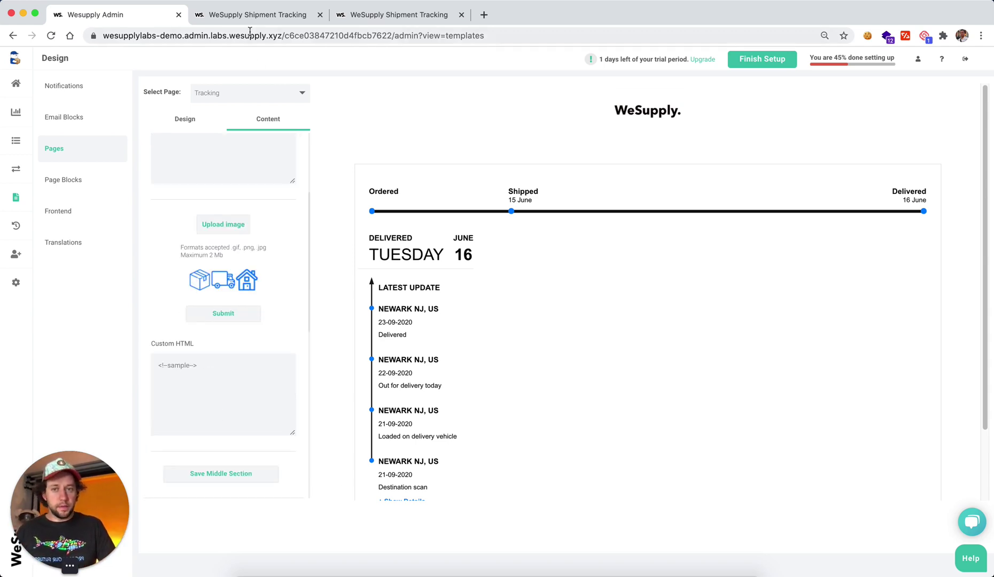
{"action": "left_click", "coordinate": [391, 21]}
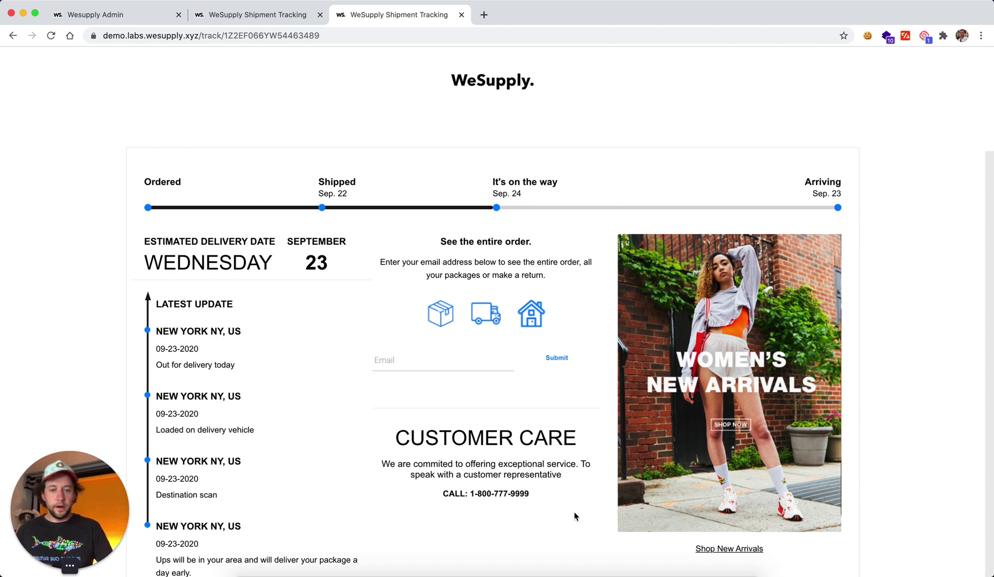
{"action": "left_click", "coordinate": [90, 15]}
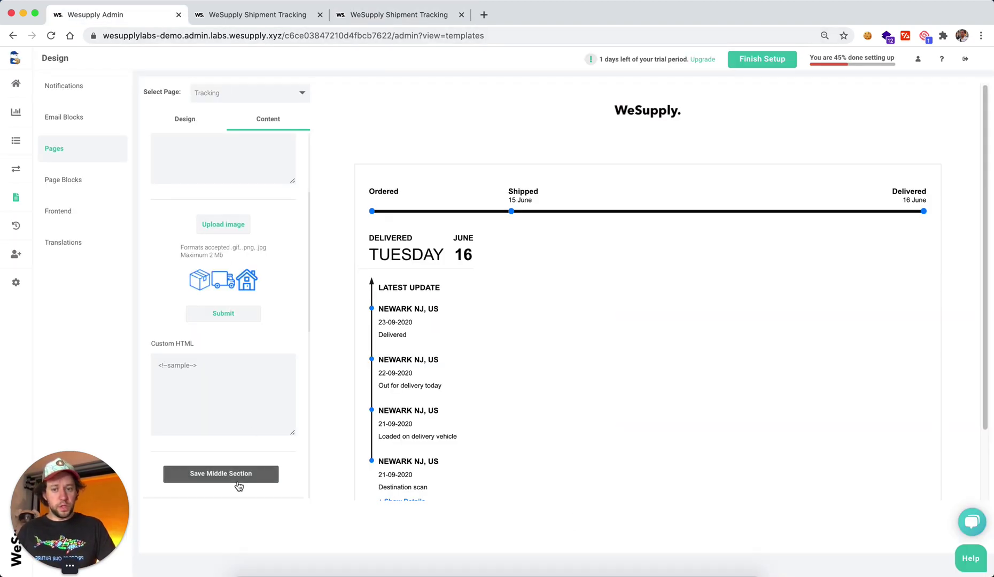
{"action": "left_click", "coordinate": [179, 476]}
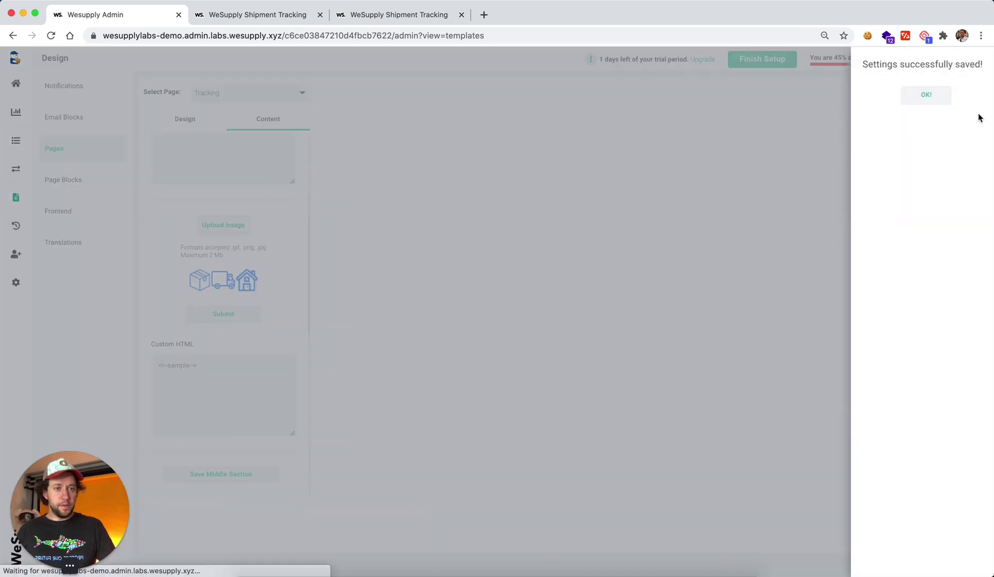
{"action": "left_click", "coordinate": [940, 101]}
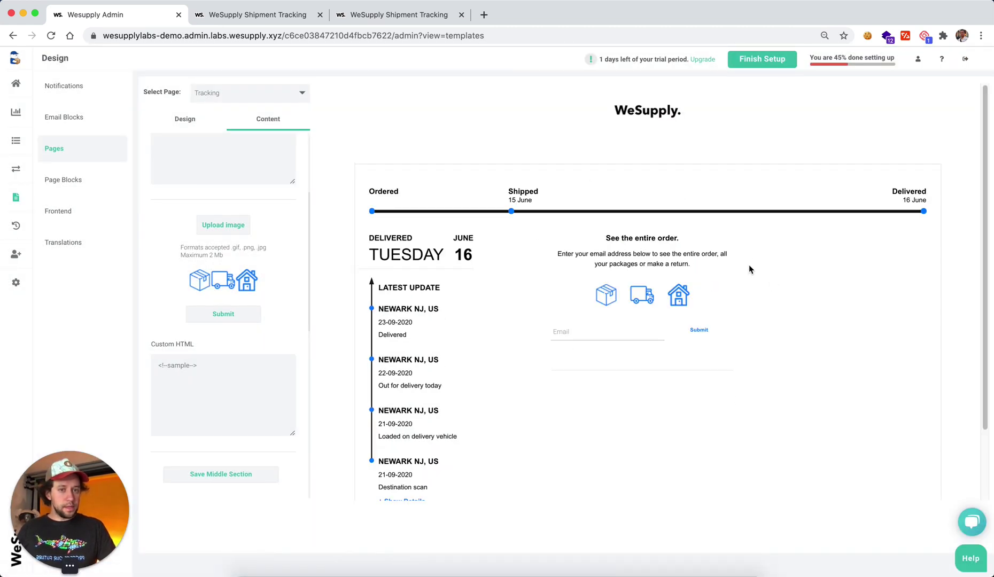
- Replace the middle section's sample custom HTML with a <p> tag followed by the customer care text copied from the example tracking page
{"action": "left_click", "coordinate": [221, 382]}
{"action": "left_click_drag", "start_coordinate": [224, 404], "coordinate": [194, 345]}
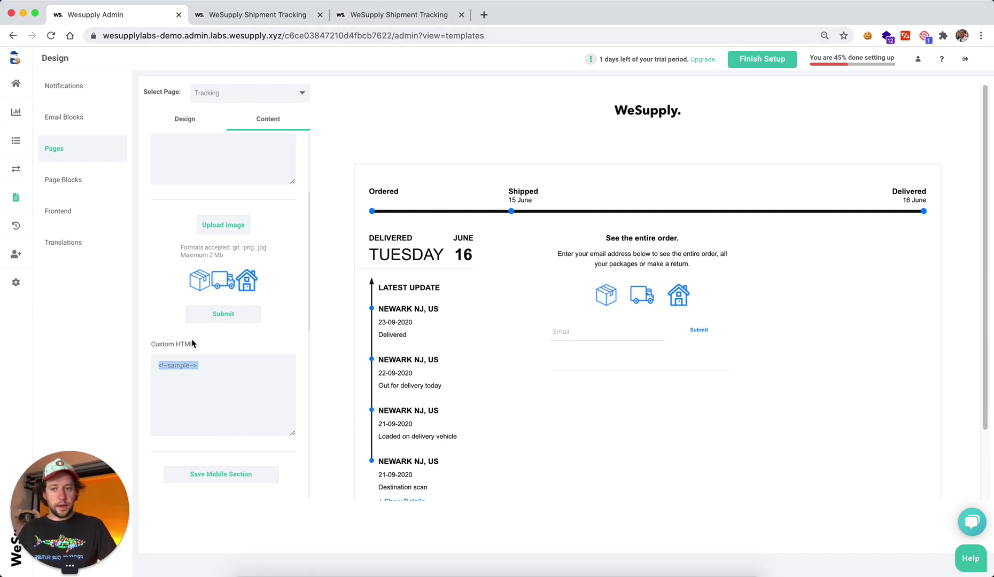
{"action": "type", "text": "<p>"}
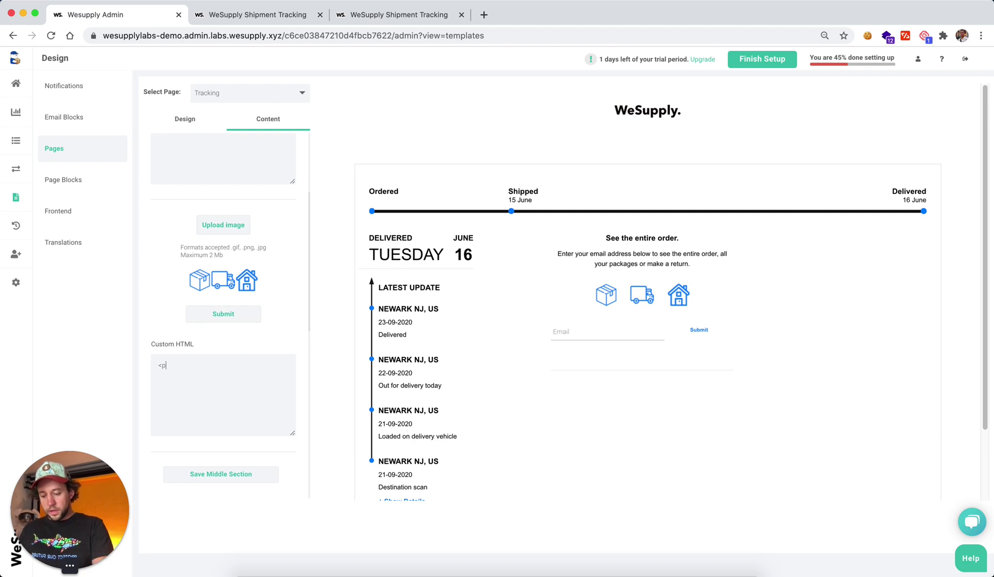
{"action": "left_click", "coordinate": [387, 16]}
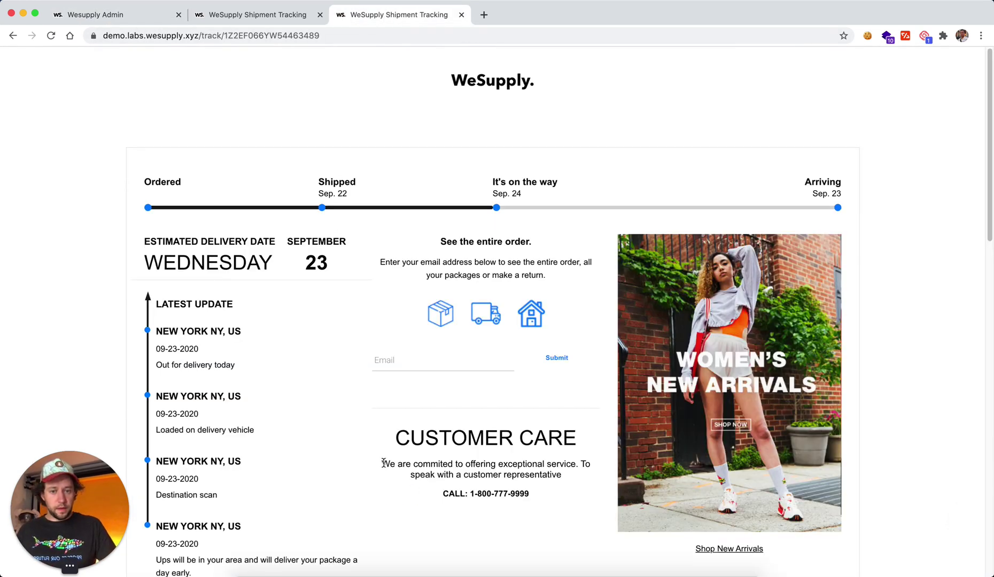
{"action": "left_click_drag", "start_coordinate": [381, 463], "coordinate": [553, 495]}
{"action": "key", "text": "super+c"}
{"action": "left_click", "coordinate": [227, 13]}
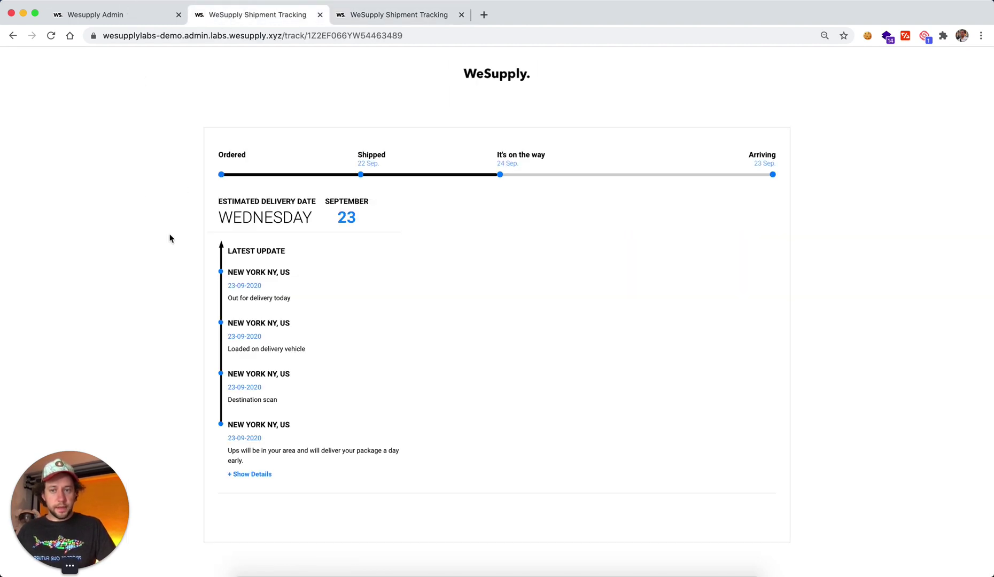
{"action": "left_click", "coordinate": [131, 17]}
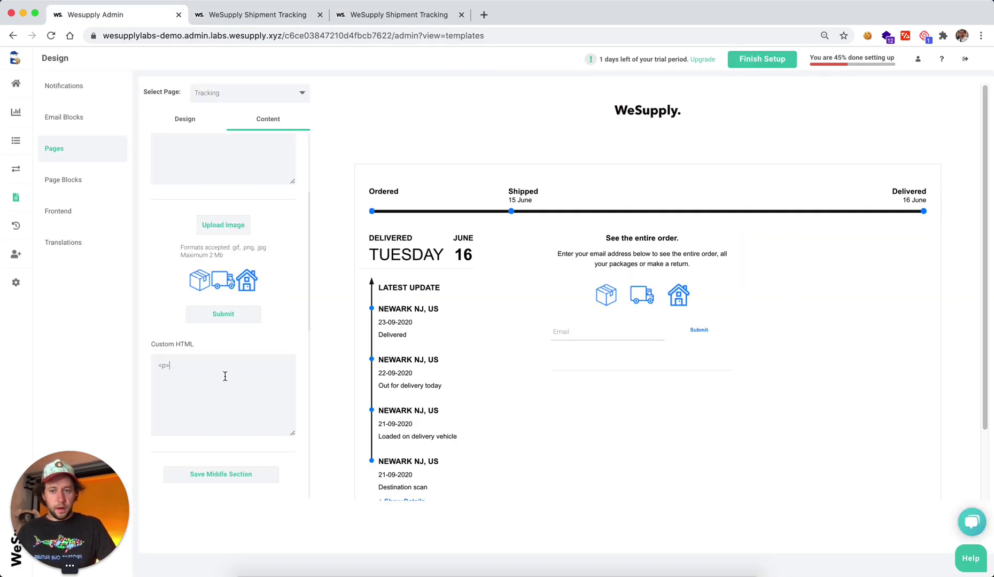
{"action": "key", "text": "super+v"}
- Close the paragraph after "customer representative", wrap the CALL line in its own <p> tags, and save the middle section
{"action": "left_click", "coordinate": [254, 383]}
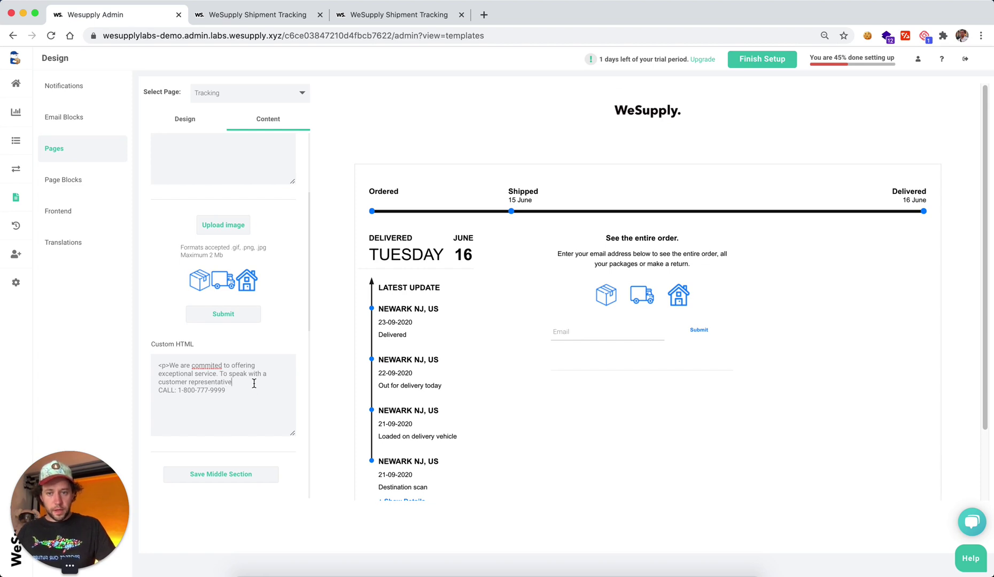
{"action": "type", "text": "</p>"}
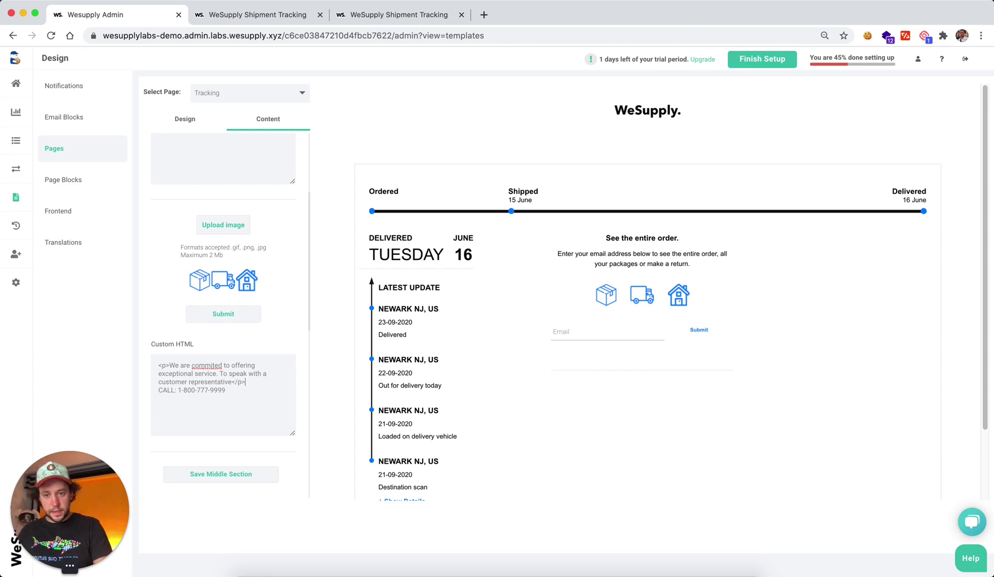
{"action": "type", "text": "<p>"}
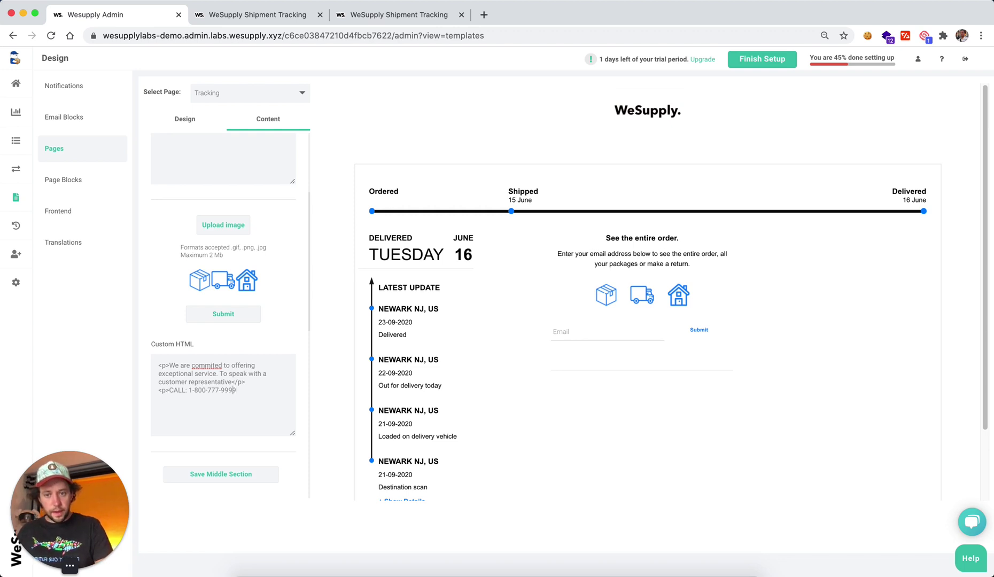
{"action": "type", "text": "</"}
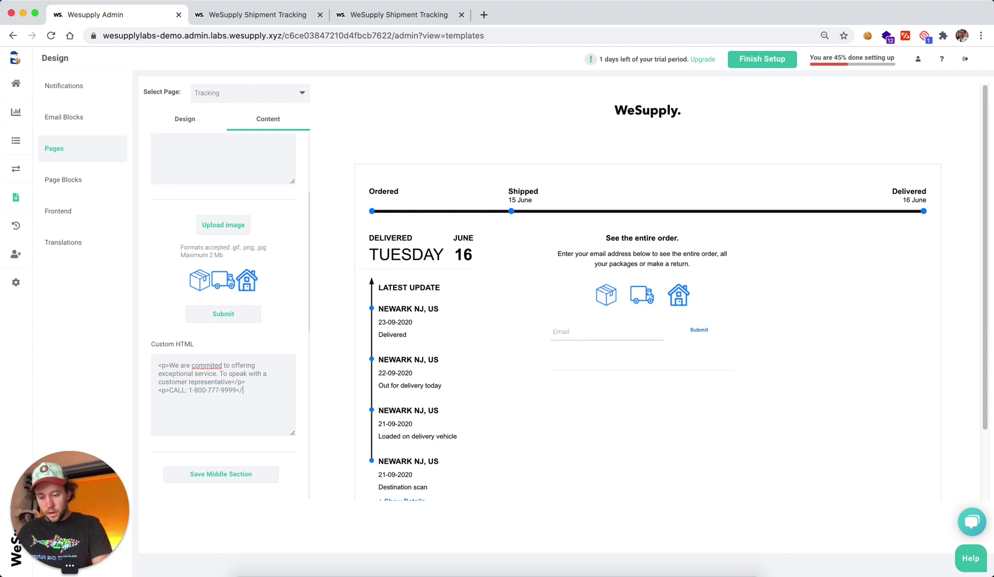
{"action": "type", "text": "p>"}
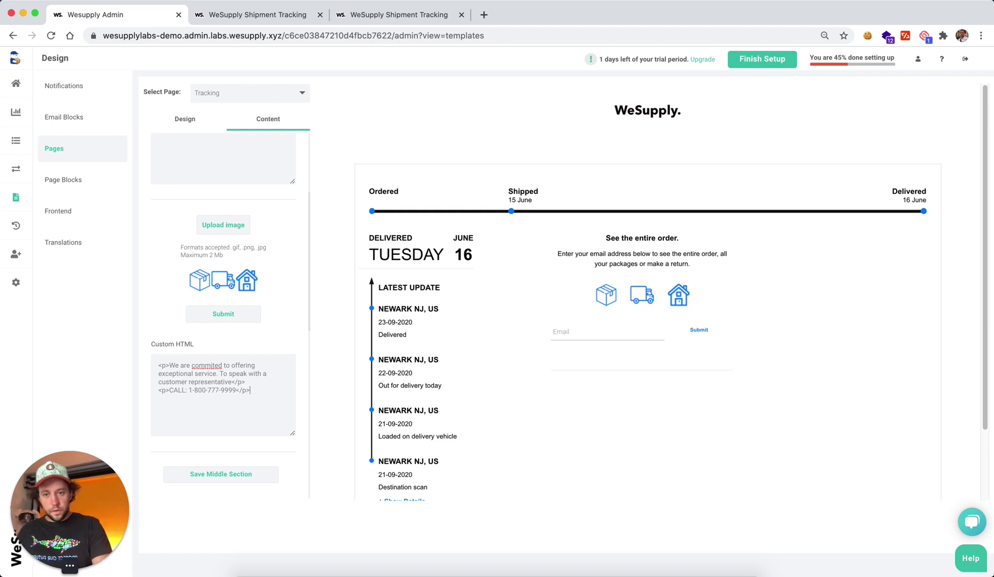
{"action": "left_click", "coordinate": [231, 481]}
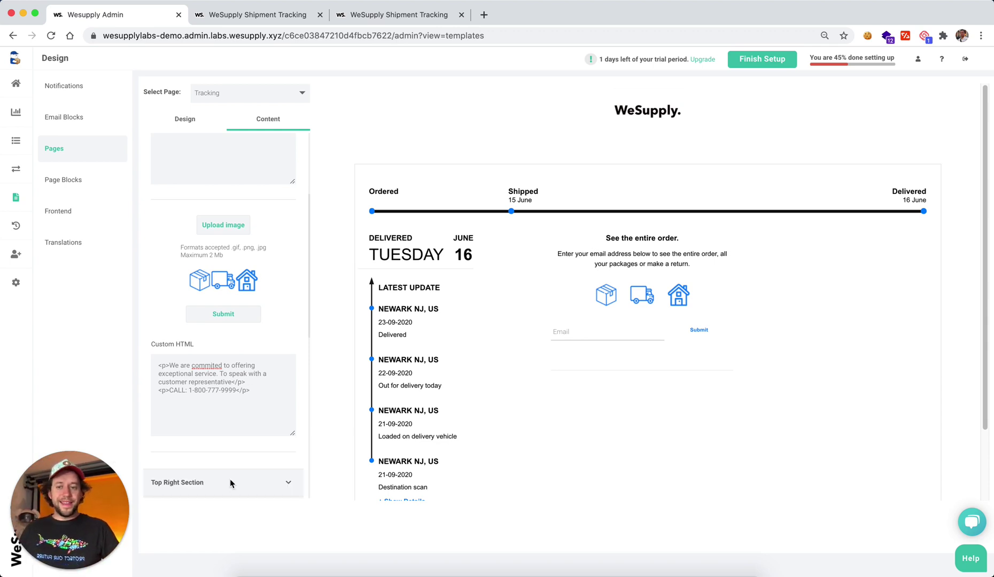
{"action": "left_click", "coordinate": [927, 93]}
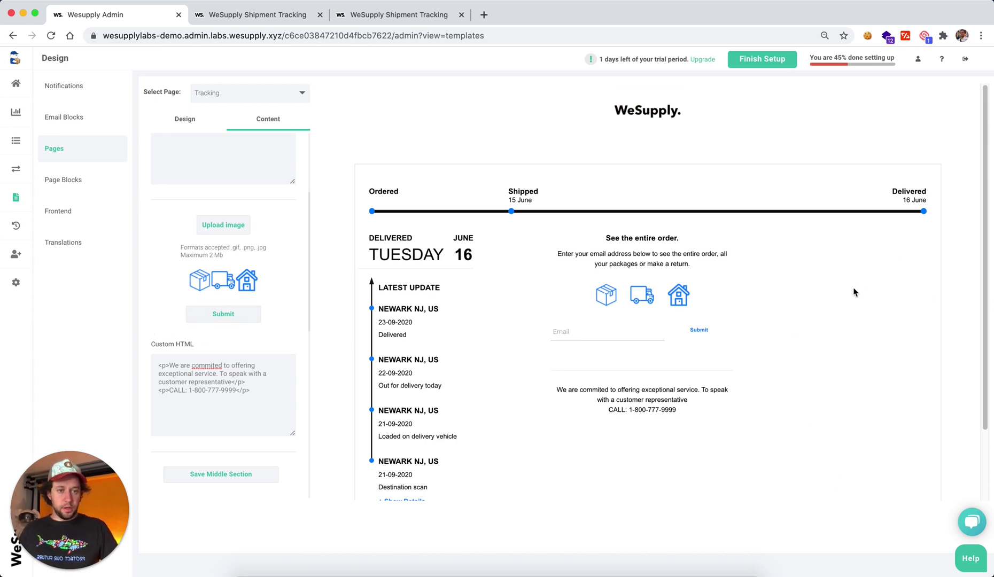
- Expand the Top Right Section and set its content type to Image Blocks
{"action": "scroll", "coordinate": [214, 351], "scroll_direction": "down", "scroll_amount": 3}
{"action": "scroll", "coordinate": [210, 350], "scroll_direction": "down", "scroll_amount": 4}
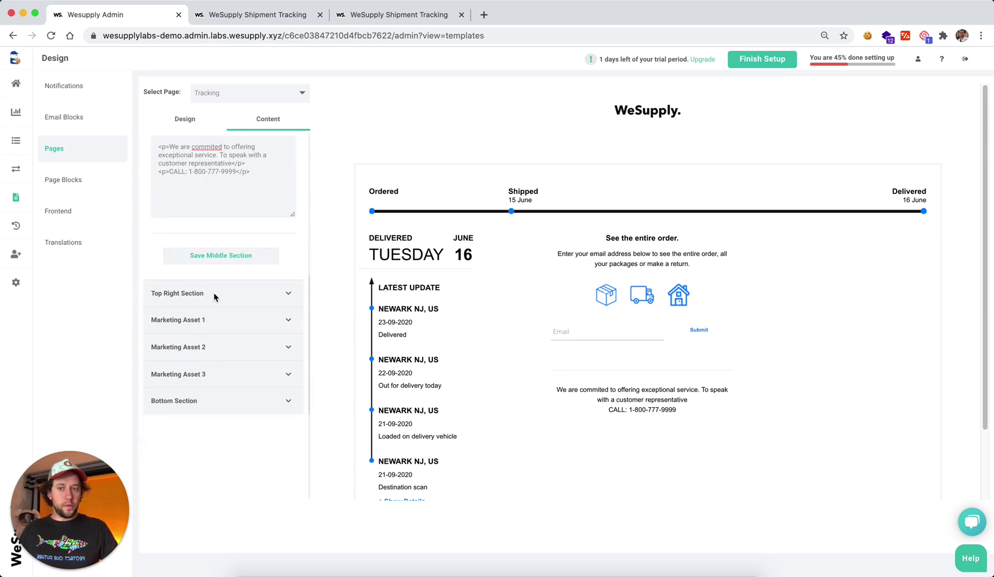
{"action": "left_click", "coordinate": [287, 294]}
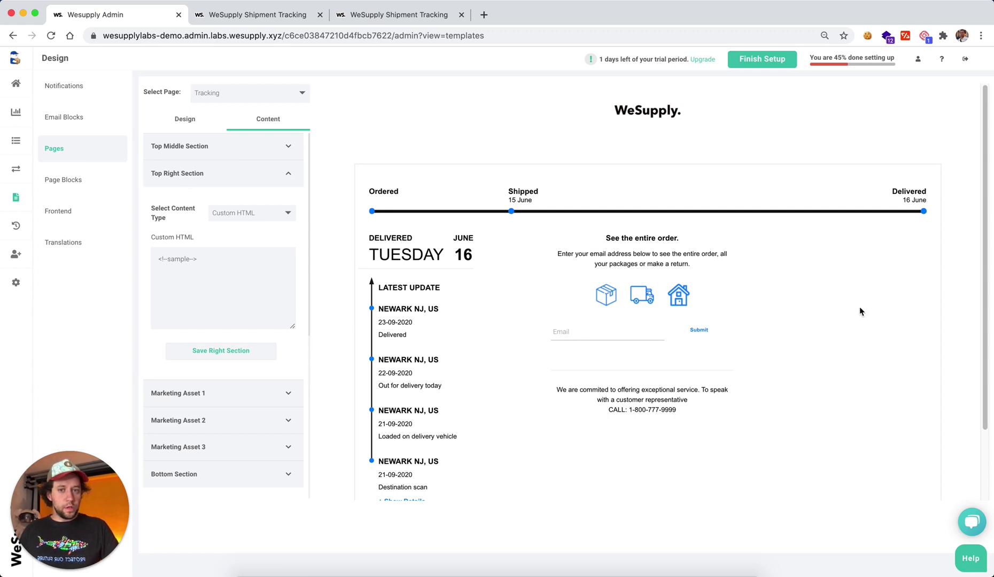
{"action": "left_click", "coordinate": [262, 219]}
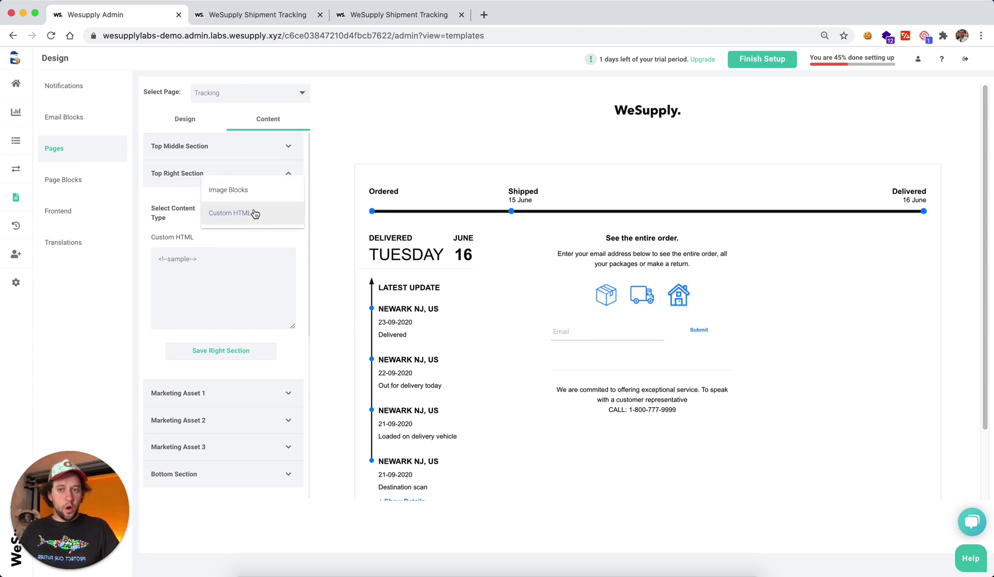
{"action": "left_click", "coordinate": [226, 193]}
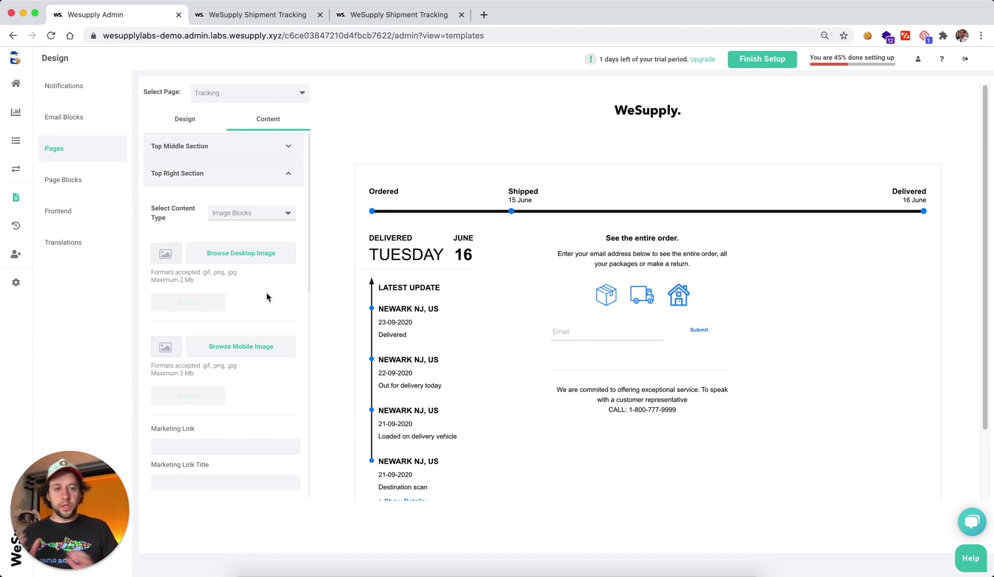
- Upload "image right top.png" from the demo assets folder as the top right section's desktop image and submit it
{"action": "left_click", "coordinate": [264, 268]}
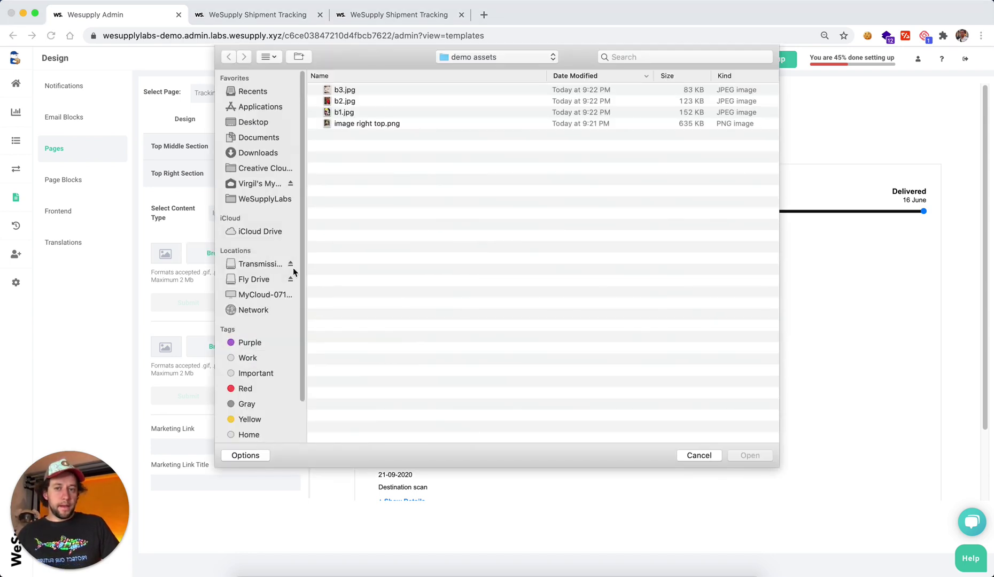
{"action": "left_click", "coordinate": [353, 124]}
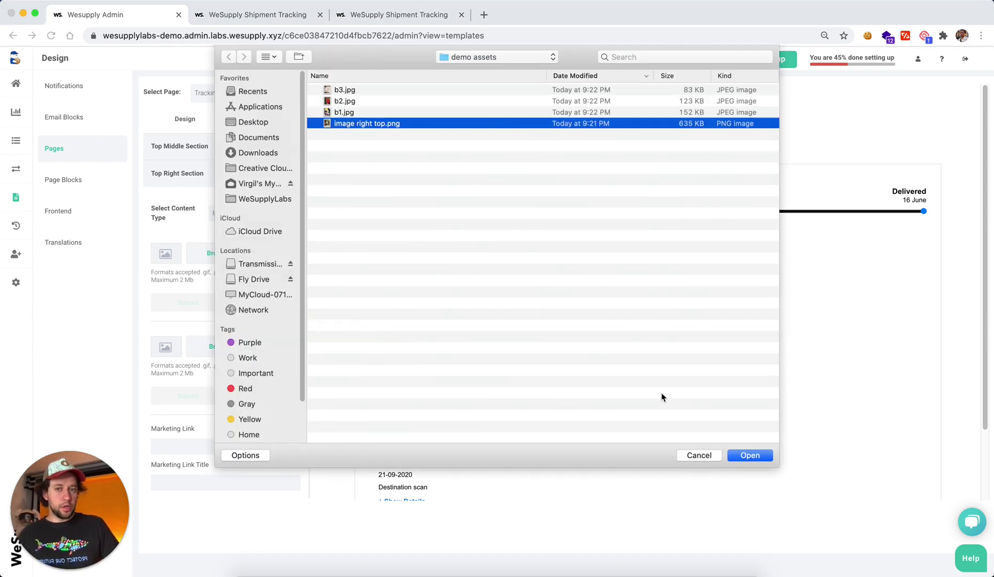
{"action": "left_click", "coordinate": [770, 456]}
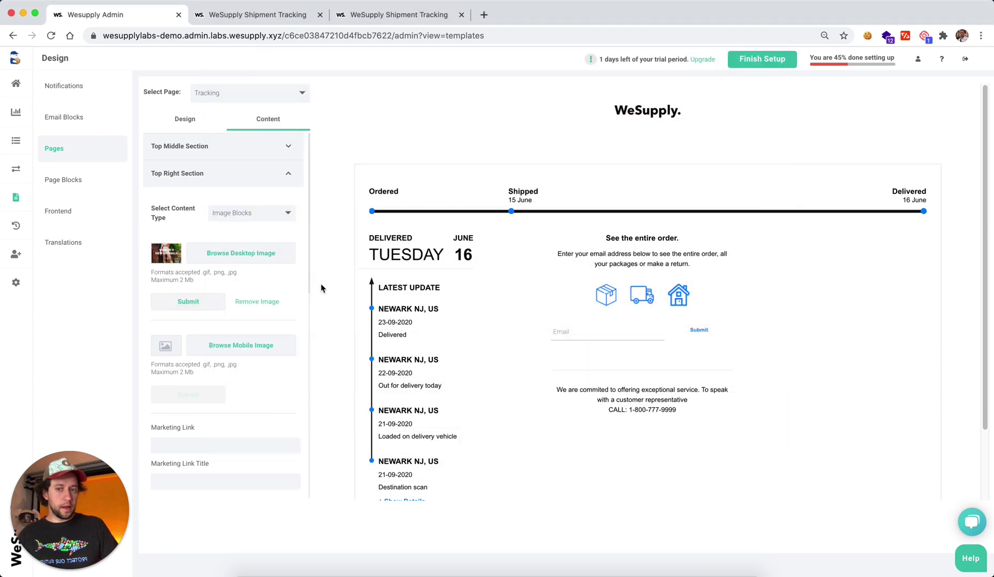
{"action": "left_click", "coordinate": [161, 303]}
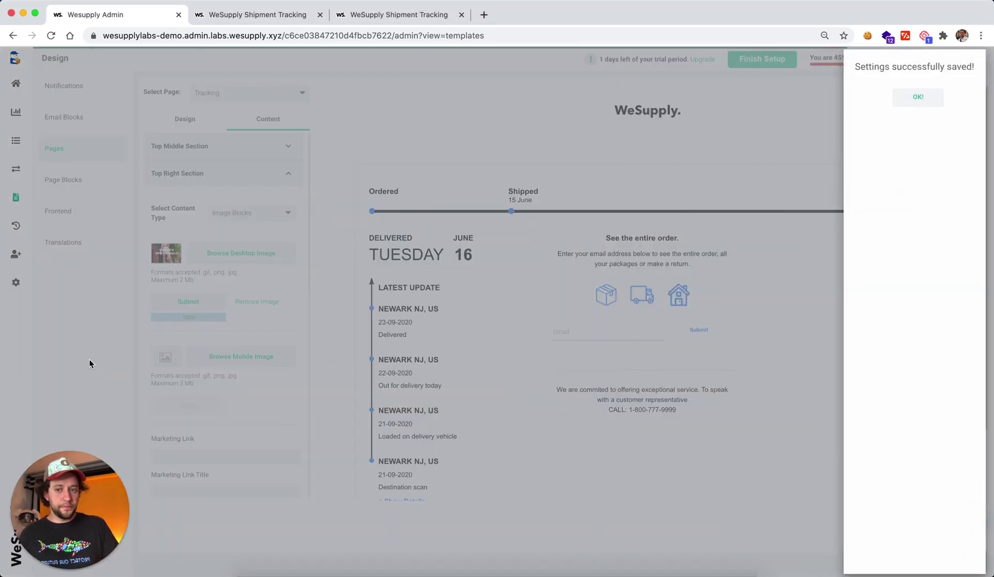
{"action": "left_click", "coordinate": [927, 94]}
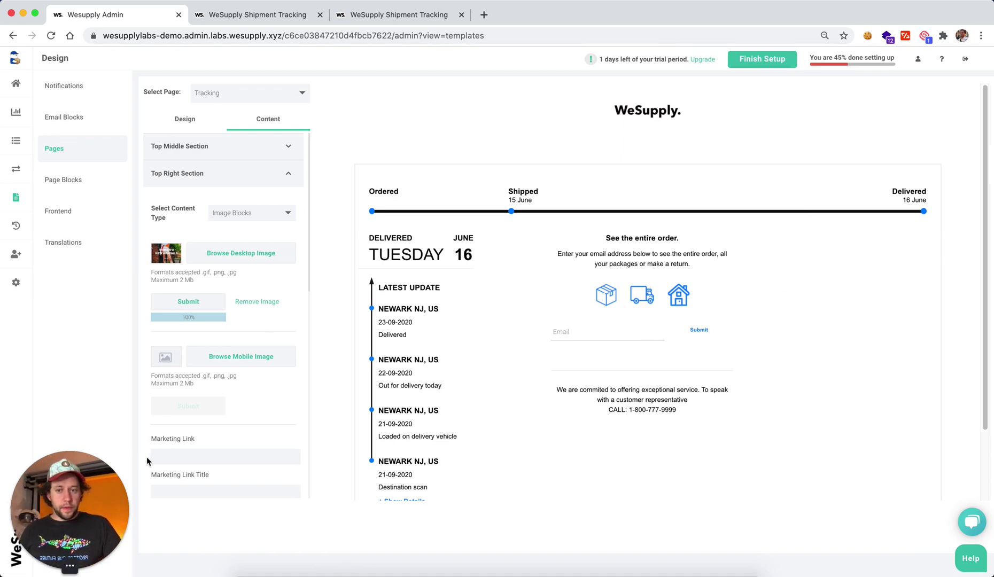
{"action": "scroll", "coordinate": [272, 419], "scroll_direction": "down", "scroll_amount": 1}
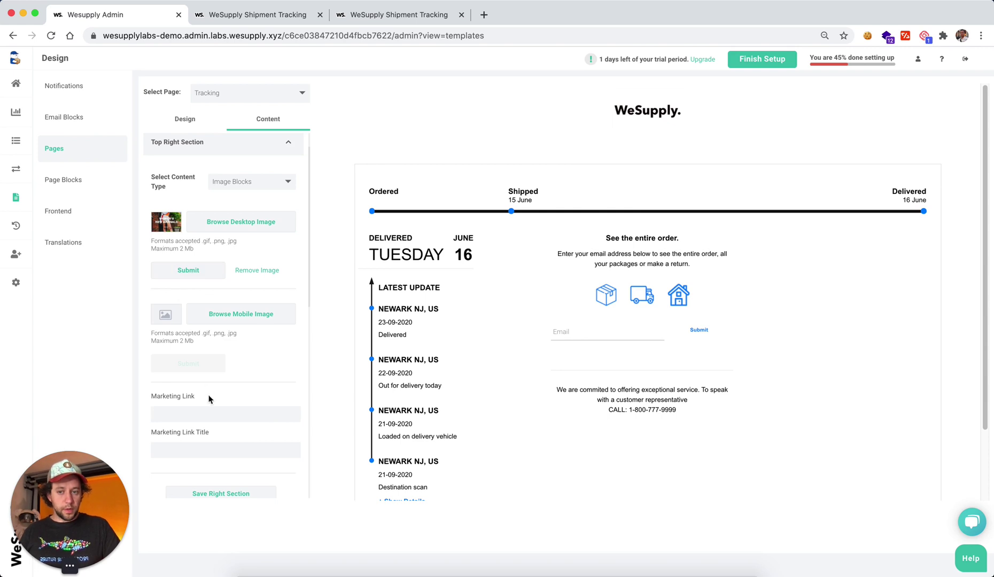
{"action": "left_click", "coordinate": [211, 412]}
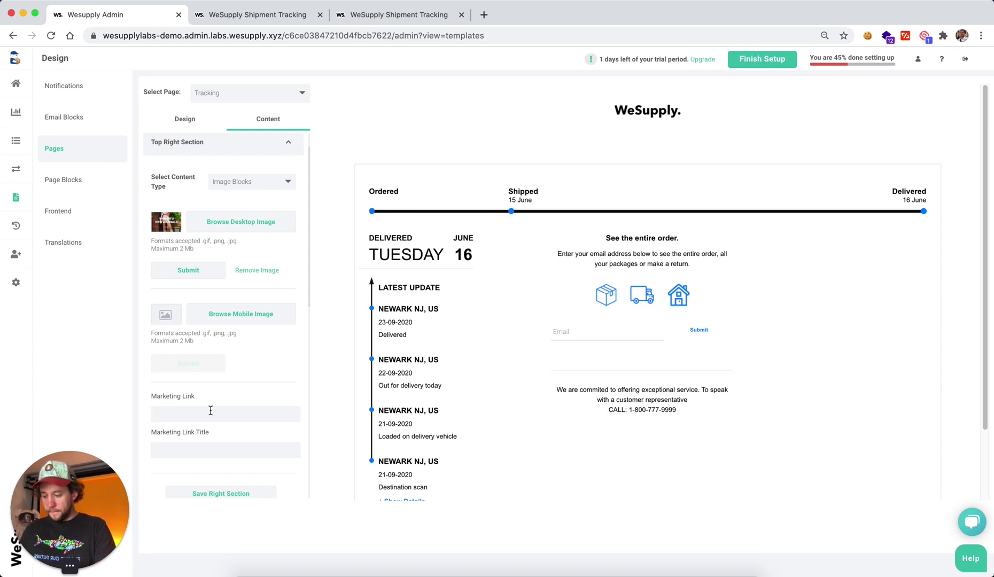
{"action": "type", "text": "w"}
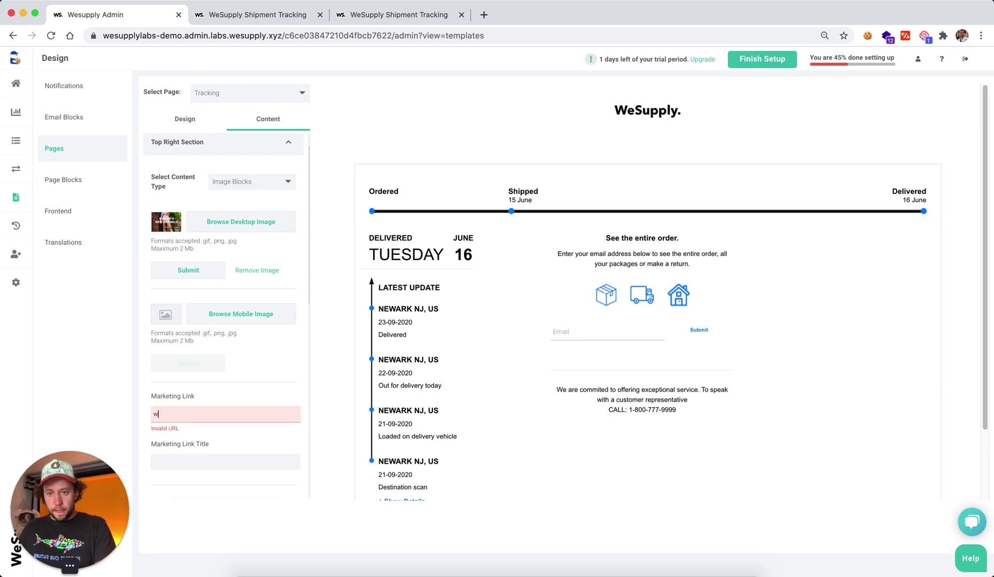
{"action": "type", "text": "ww.wesupplylabs.com"}
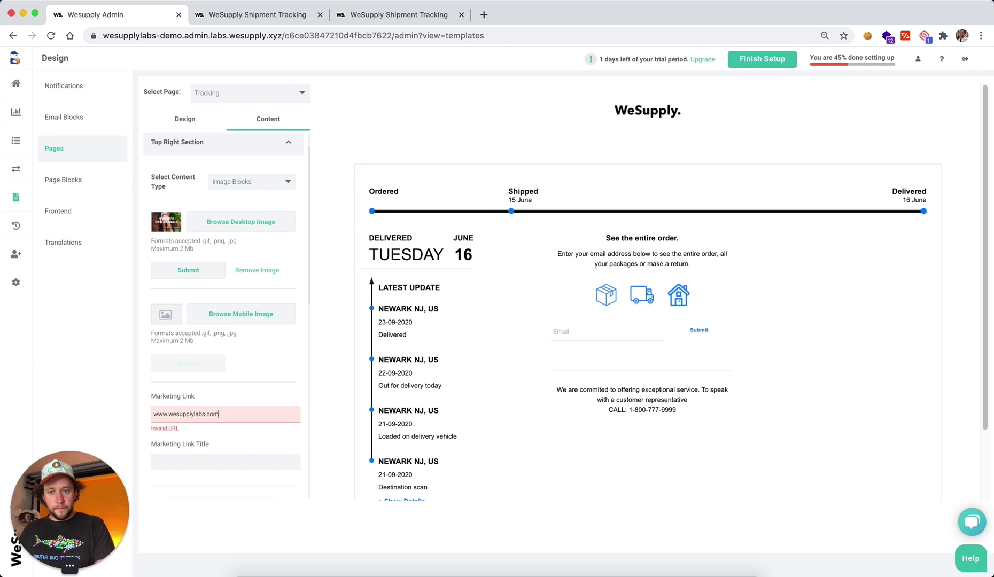
{"action": "key", "text": "super+a"}
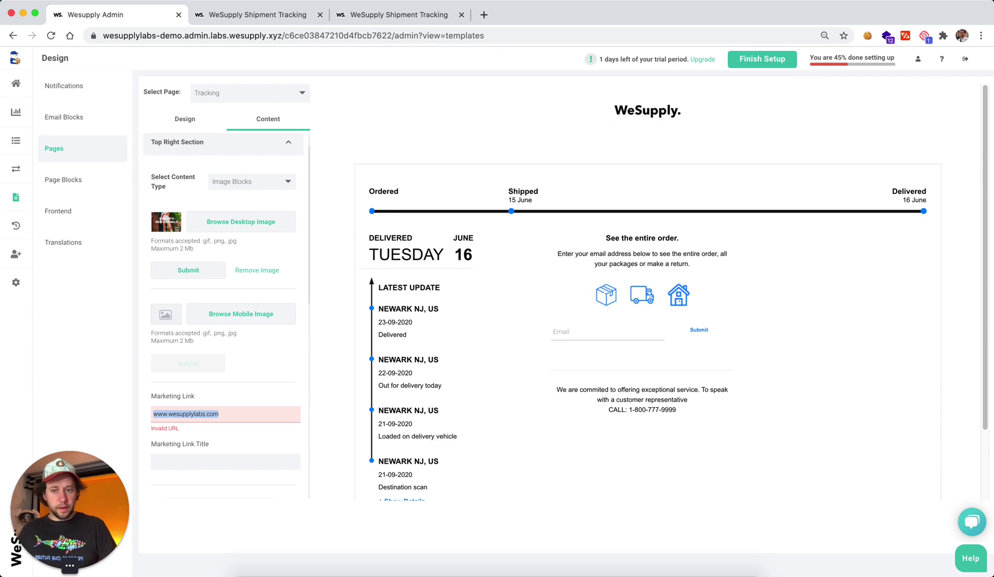
{"action": "left_click", "coordinate": [153, 417]}
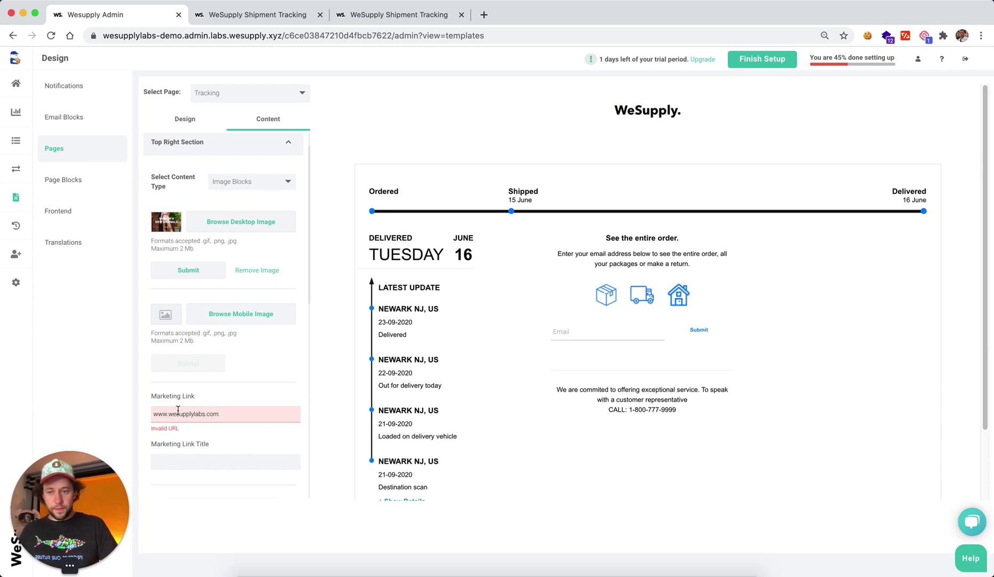
{"action": "type", "text": "https://"}
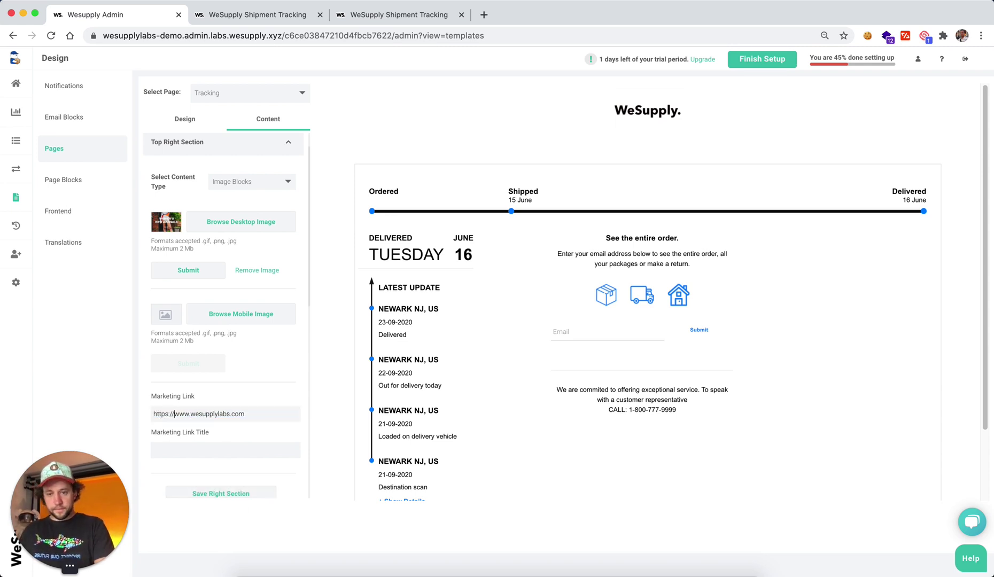
{"action": "key", "text": "super+a"}
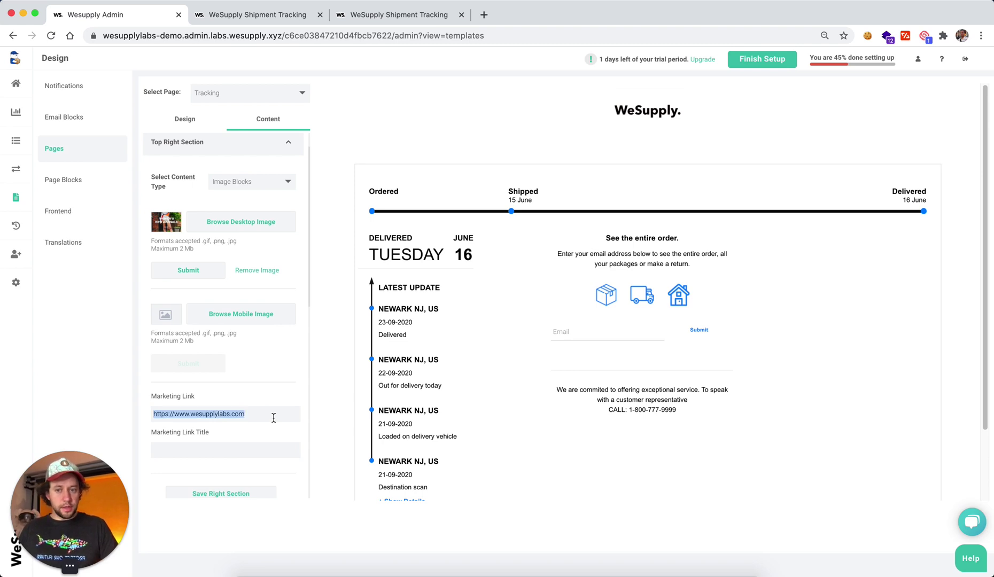
- Set the top right section's marketing link title to "New Arrivals" and save the right section
{"action": "left_click", "coordinate": [213, 457]}
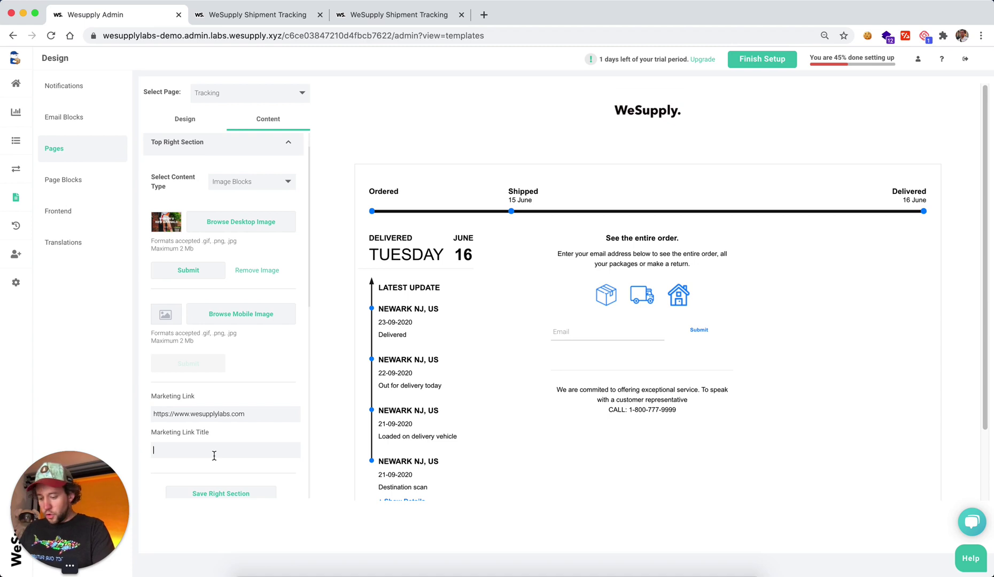
{"action": "type", "text": "New Arrivals"}
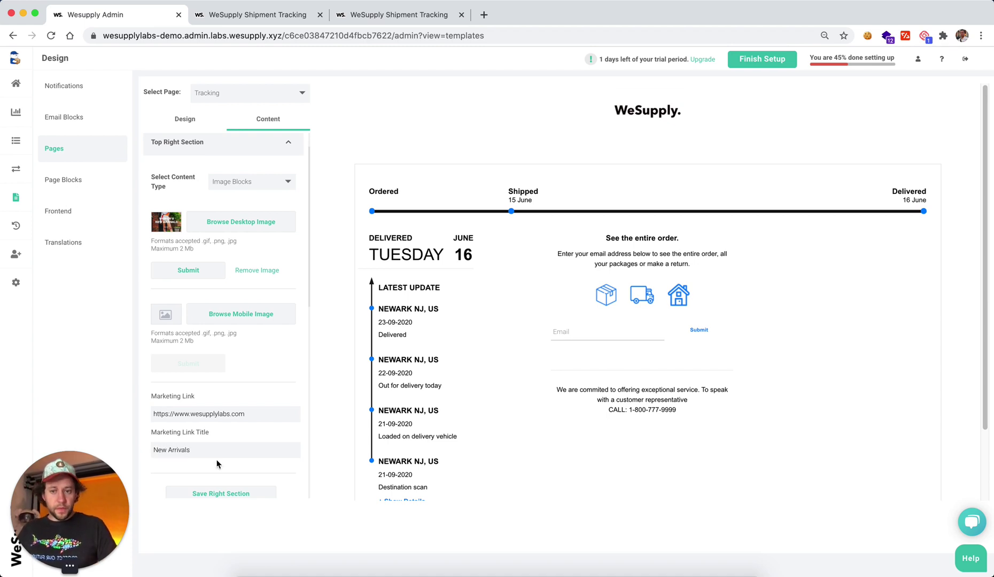
{"action": "left_click", "coordinate": [230, 495]}
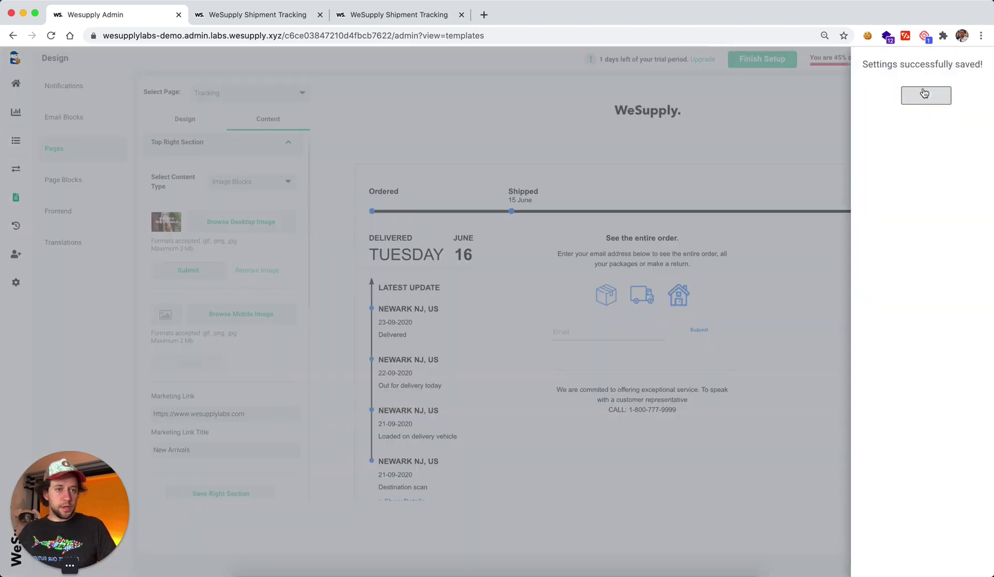
{"action": "left_click", "coordinate": [923, 96]}
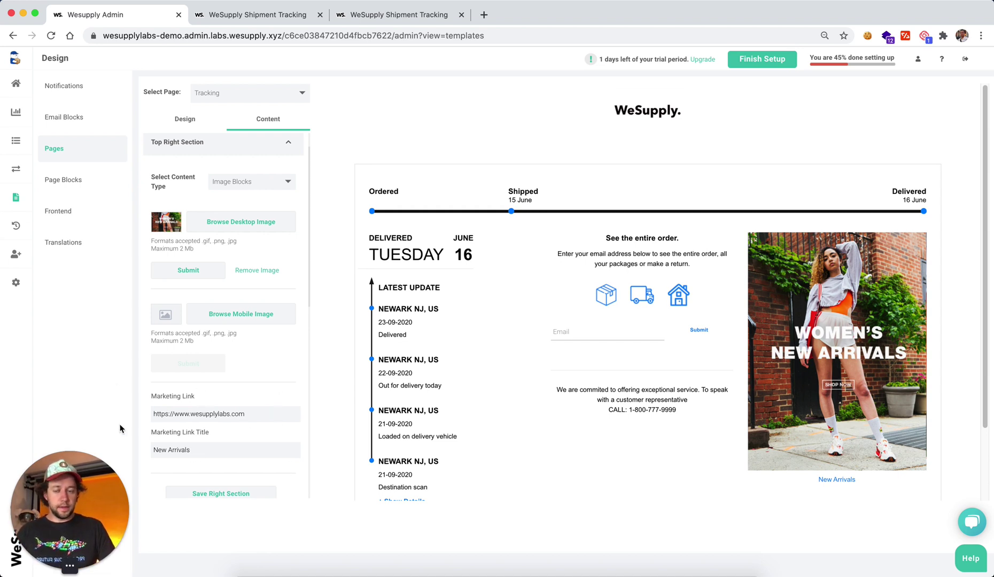
- Examine the row of three marketing images on the example tracking page and return to the Tracking template in the admin
{"action": "scroll", "coordinate": [198, 408], "scroll_direction": "down", "scroll_amount": 3}
{"action": "scroll", "coordinate": [604, 368], "scroll_direction": "down", "scroll_amount": 3}
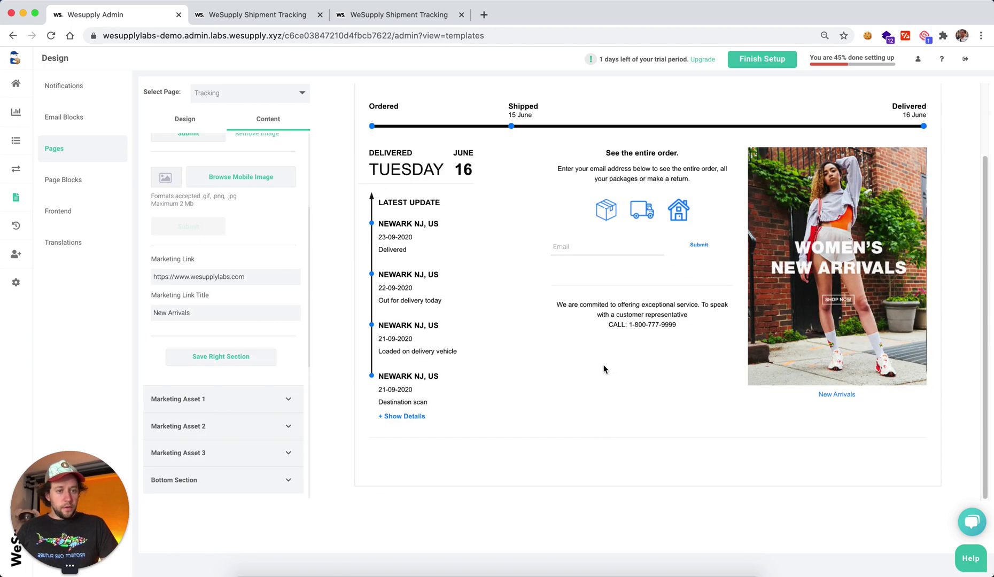
{"action": "left_click", "coordinate": [383, 22]}
{"action": "scroll", "coordinate": [528, 359], "scroll_direction": "down", "scroll_amount": 10}
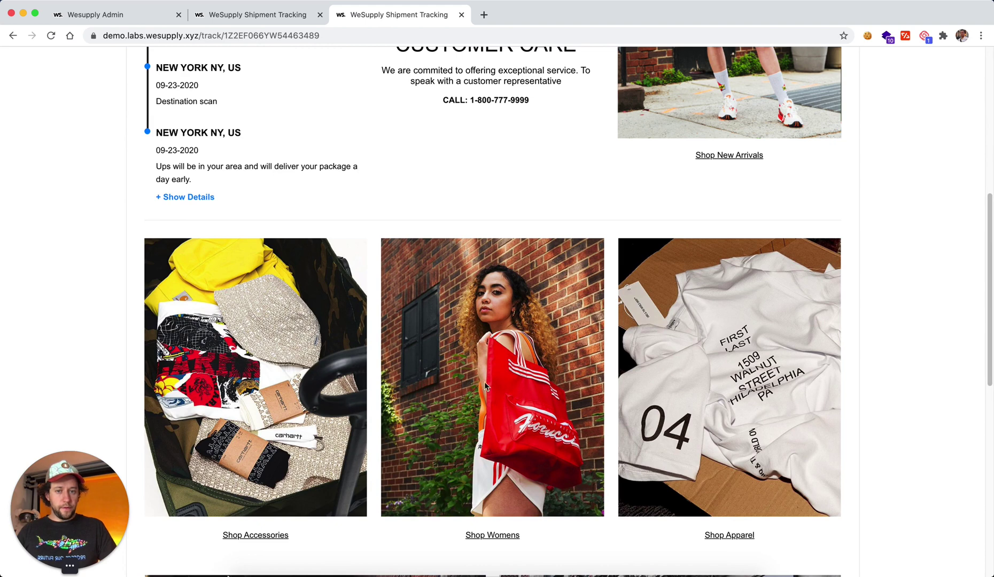
{"action": "left_click", "coordinate": [276, 22]}
{"action": "left_click", "coordinate": [142, 16]}
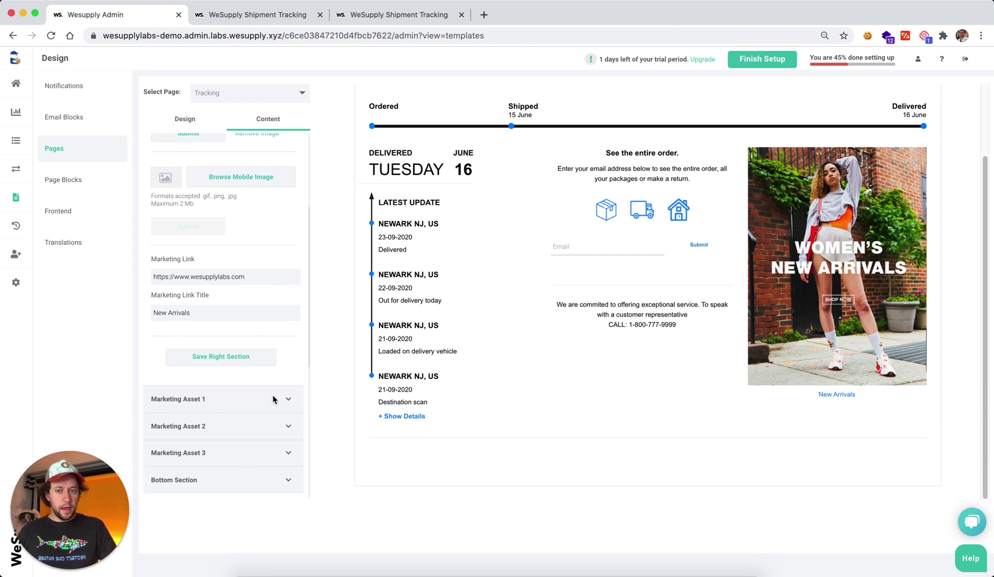
- Expand Marketing Asset 1 and choose b1.jpg from the demo assets folder as its desktop image
{"action": "left_click", "coordinate": [289, 401]}
{"action": "left_click", "coordinate": [233, 241]}
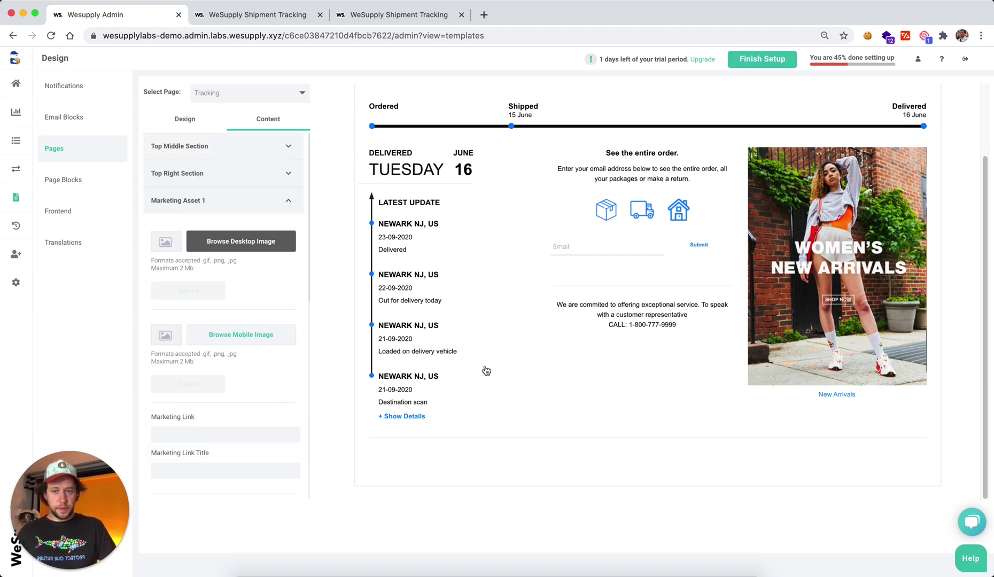
{"action": "left_click", "coordinate": [350, 112]}
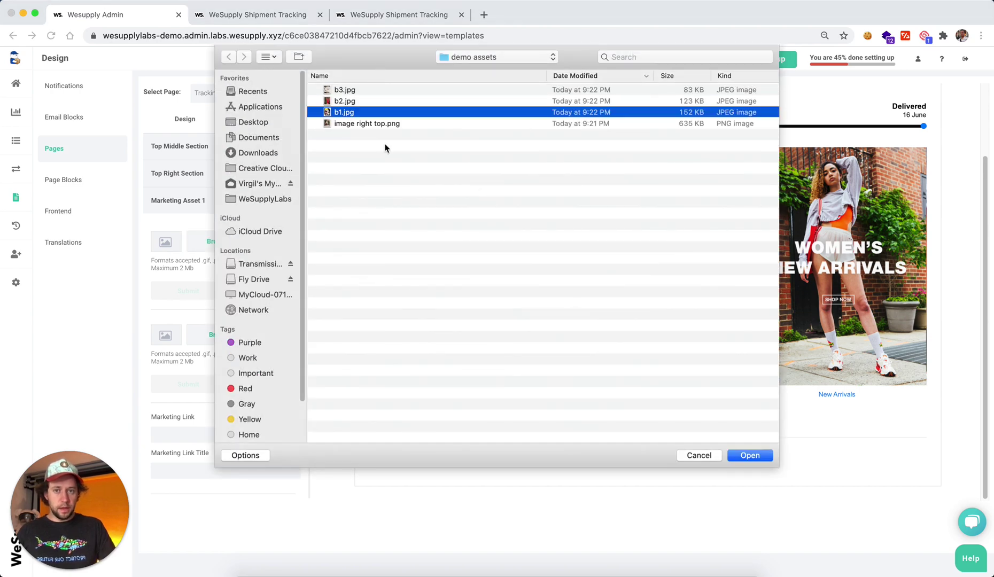
{"action": "left_click", "coordinate": [749, 455]}
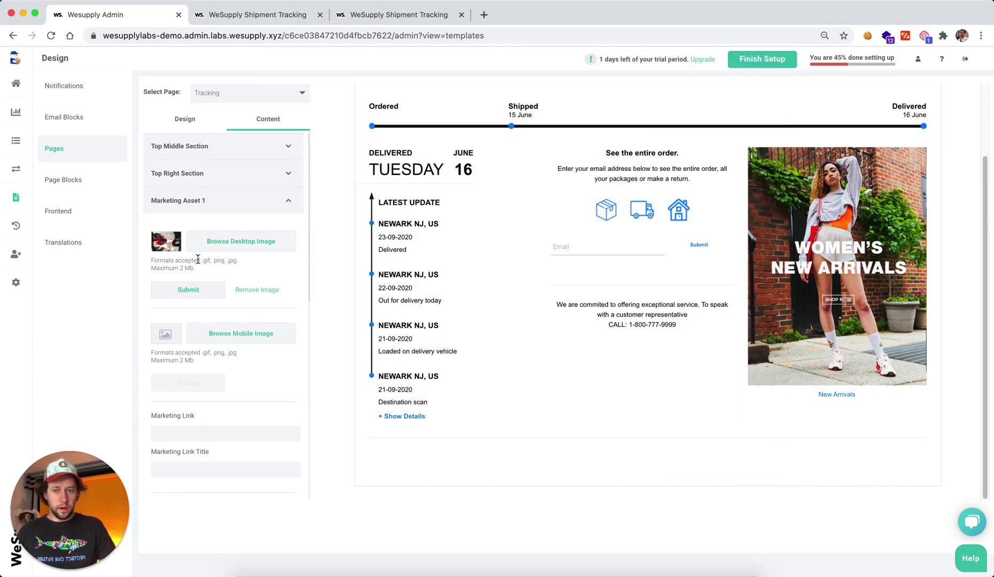
- Give Marketing Asset 1 the link title "Accessories", based on the example page, and paste the example tracking page's URL as its marketing link
{"action": "left_click", "coordinate": [388, 15]}
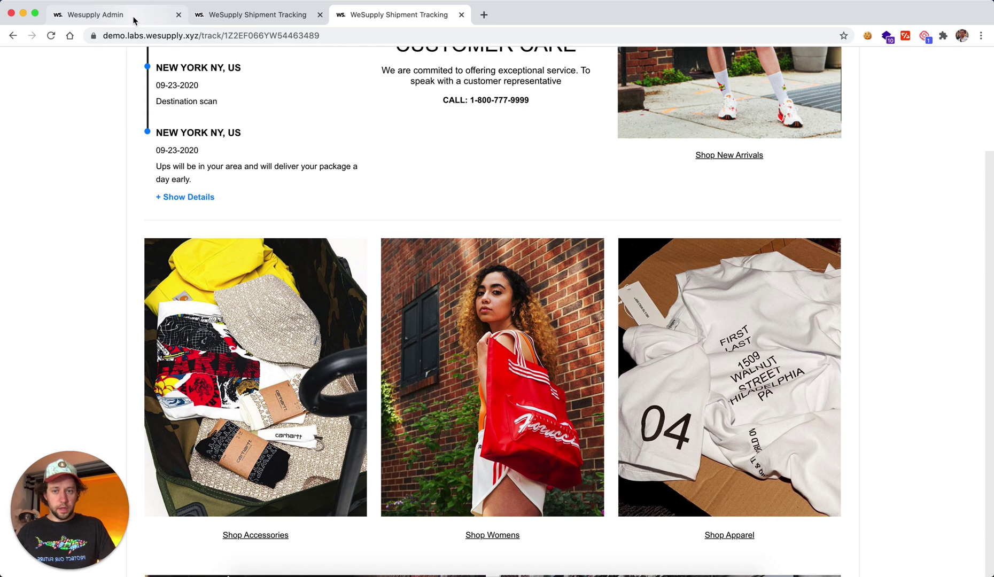
{"action": "left_click", "coordinate": [133, 16]}
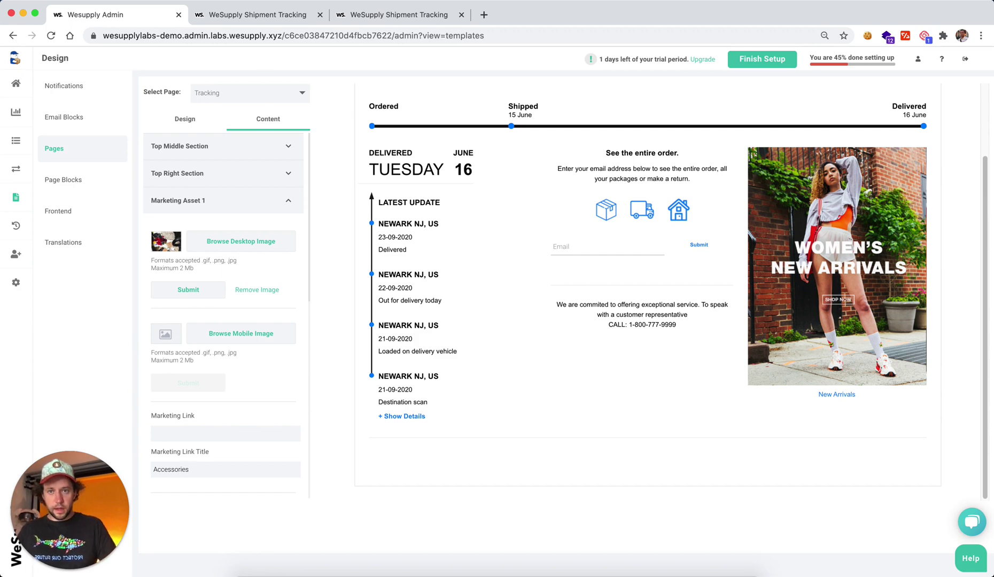
{"action": "left_click", "coordinate": [382, 15]}
{"action": "left_click", "coordinate": [230, 35]}
{"action": "key", "text": "super+c"}
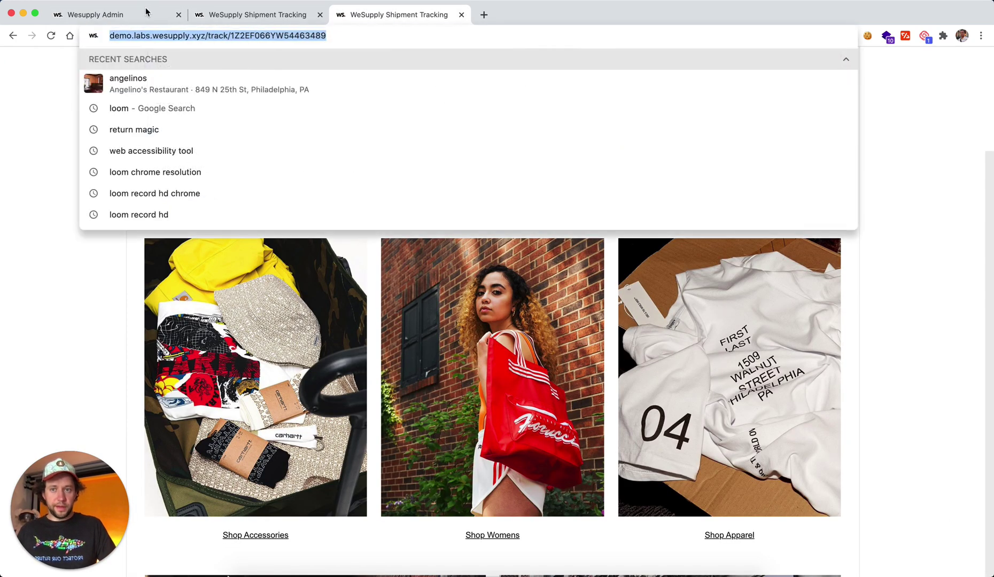
{"action": "left_click", "coordinate": [146, 11]}
{"action": "key", "text": "super+v"}
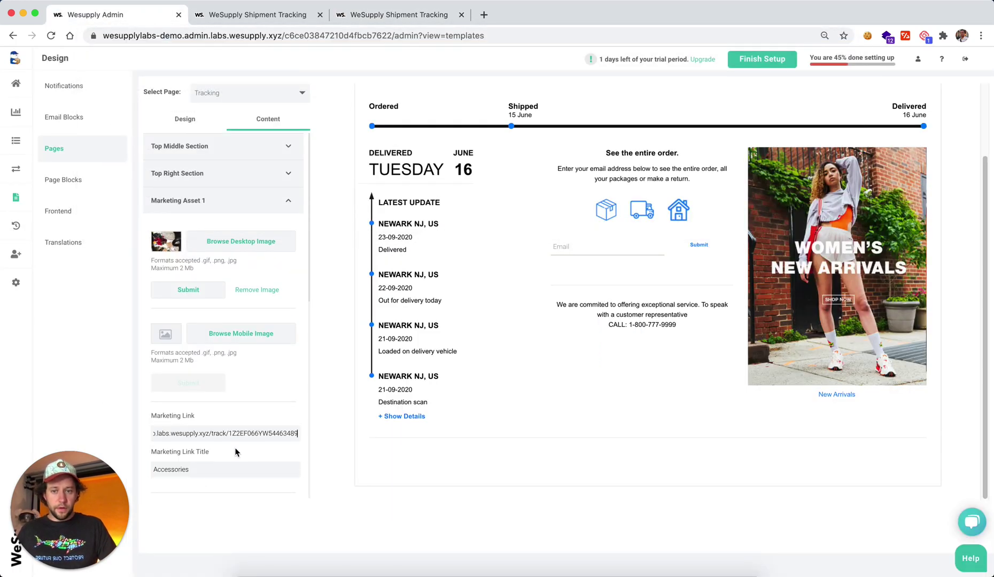
- Save Marketing Asset 1 and submit its desktop image
{"action": "scroll", "coordinate": [233, 378], "scroll_direction": "down", "scroll_amount": 3}
{"action": "left_click", "coordinate": [209, 456]}
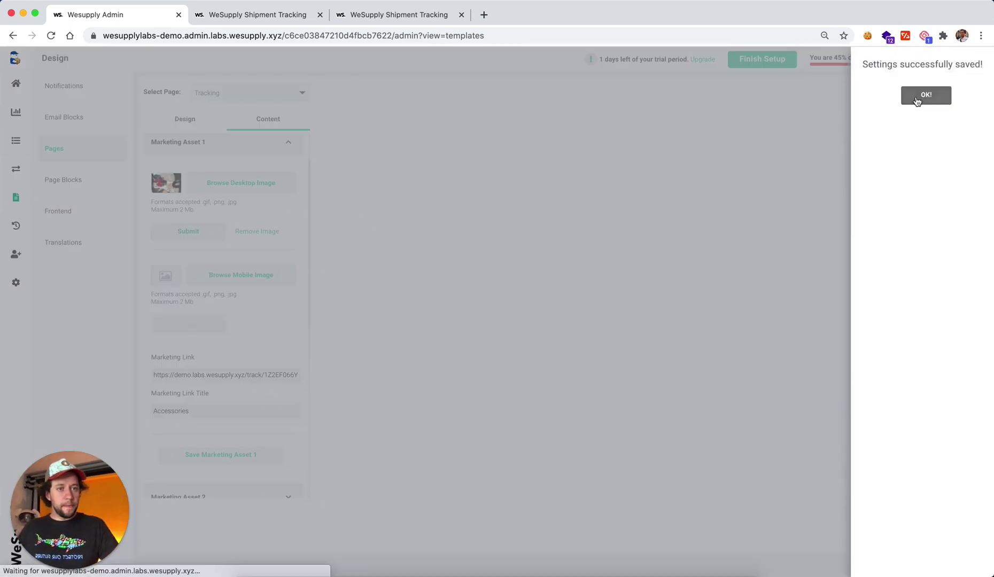
{"action": "left_click", "coordinate": [919, 97]}
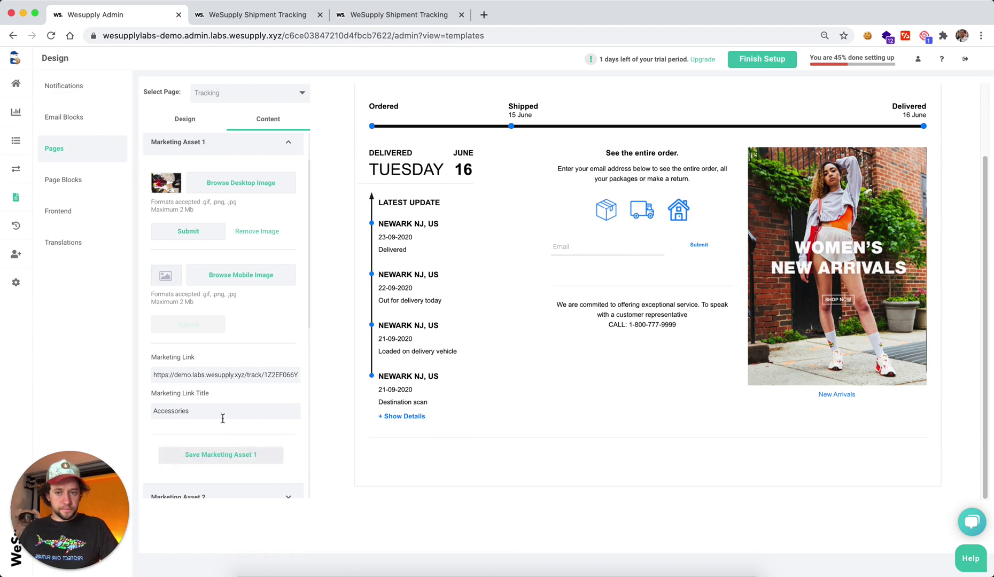
{"action": "left_click", "coordinate": [189, 230]}
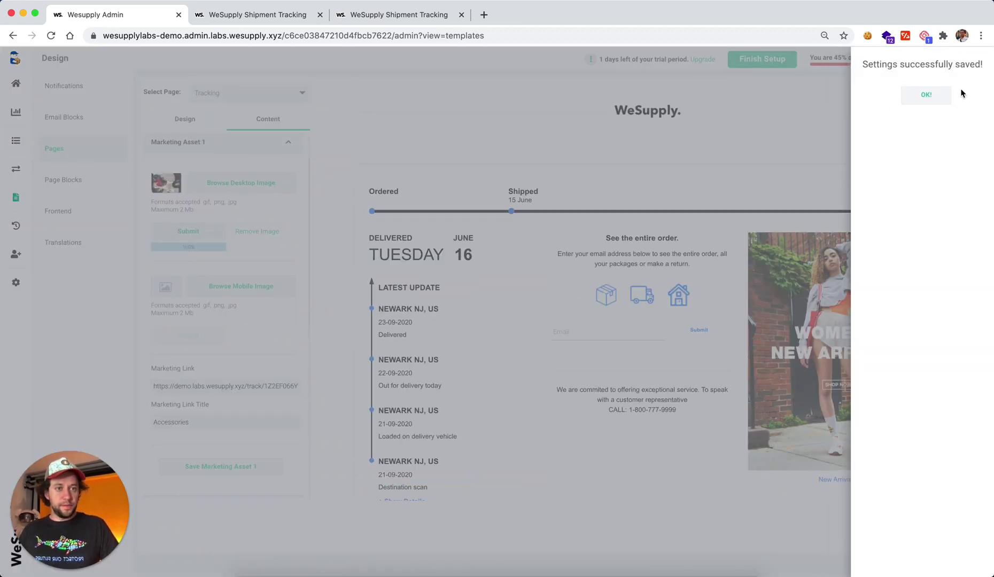
{"action": "left_click", "coordinate": [940, 96]}
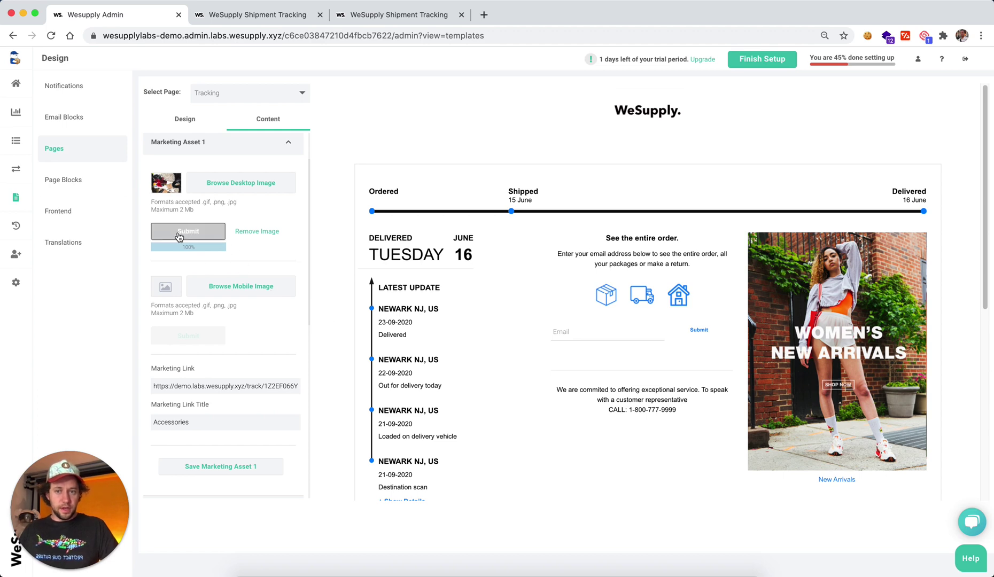
- Expand Marketing Asset 2 and choose b2.jpg from the demo assets folder as its desktop image
{"action": "scroll", "coordinate": [444, 419], "scroll_direction": "down", "scroll_amount": 5}
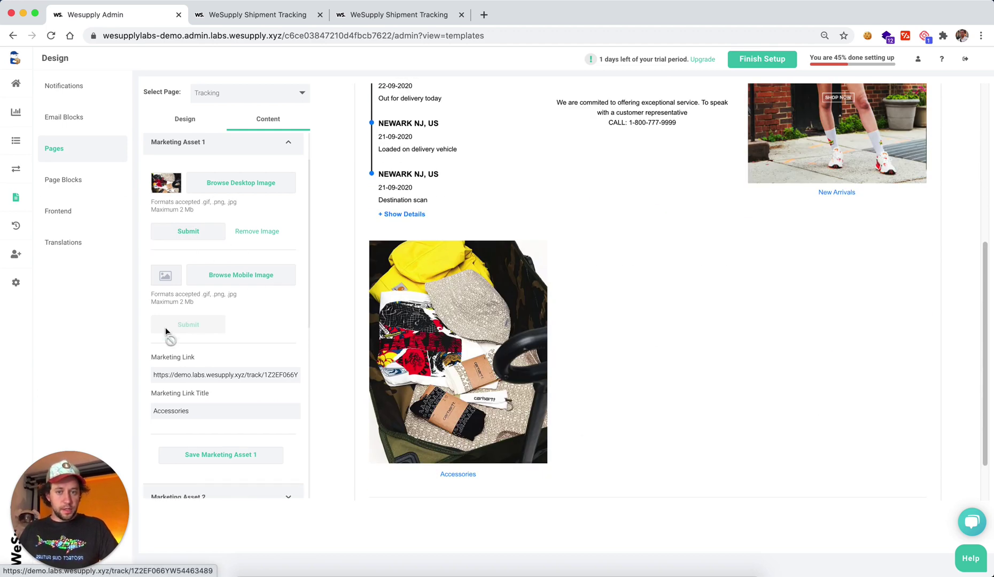
{"action": "scroll", "coordinate": [171, 331], "scroll_direction": "down", "scroll_amount": 4}
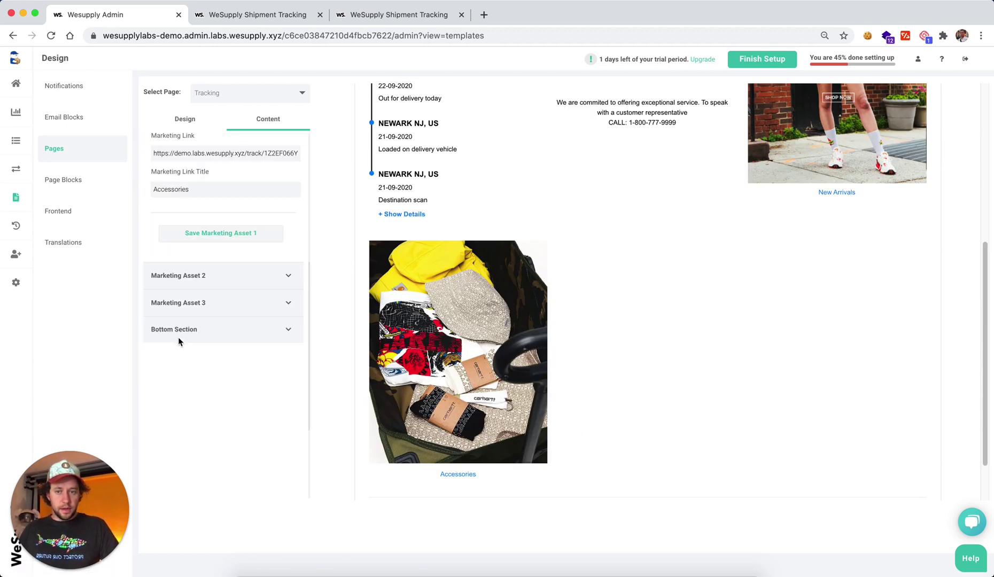
{"action": "left_click", "coordinate": [289, 276]}
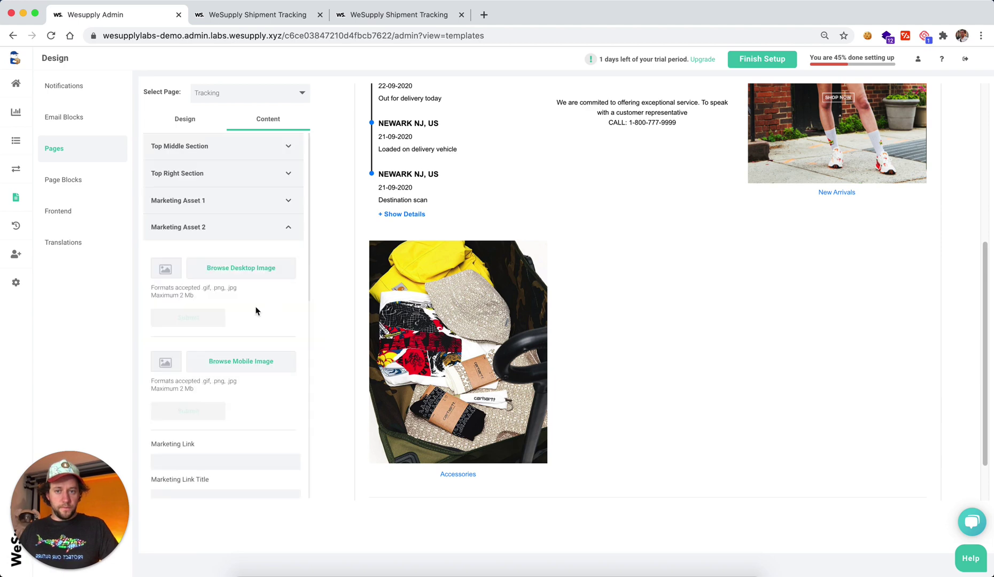
{"action": "left_click", "coordinate": [224, 270]}
{"action": "left_click", "coordinate": [340, 101]}
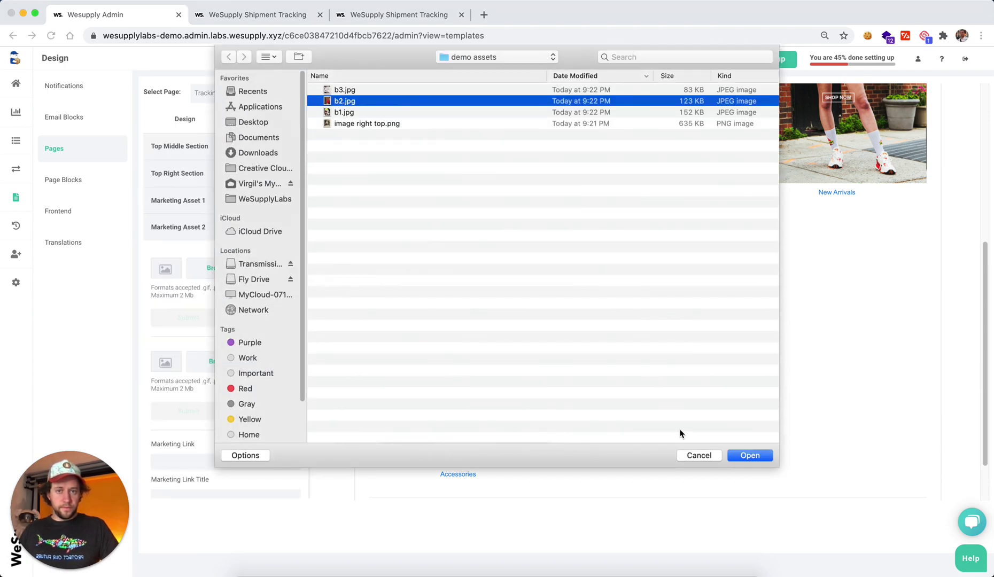
{"action": "left_click", "coordinate": [749, 455]}
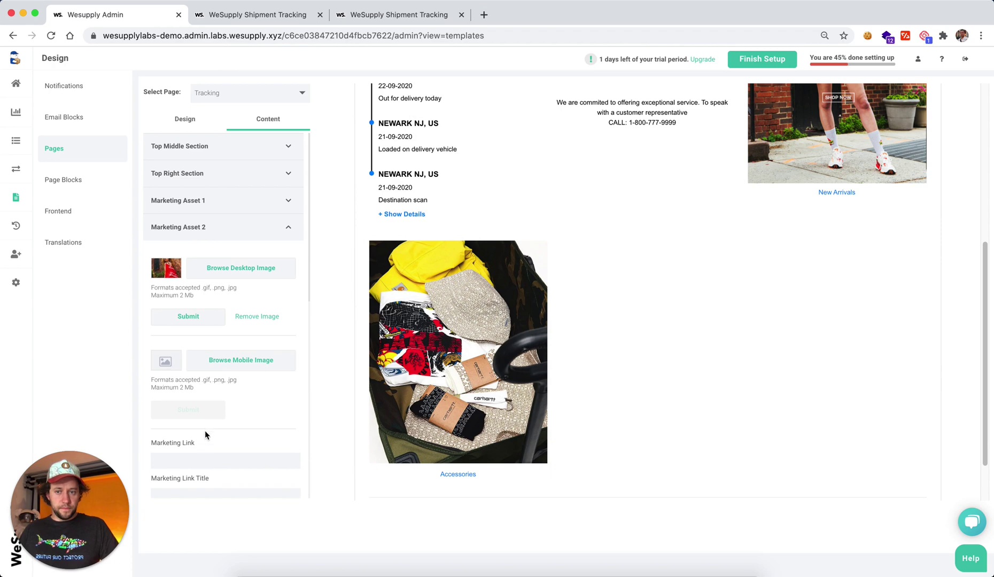
- Paste the example tracking page's URL as Marketing Asset 2's marketing link and set its link title to "Shop Women"
{"action": "left_click", "coordinate": [376, 18]}
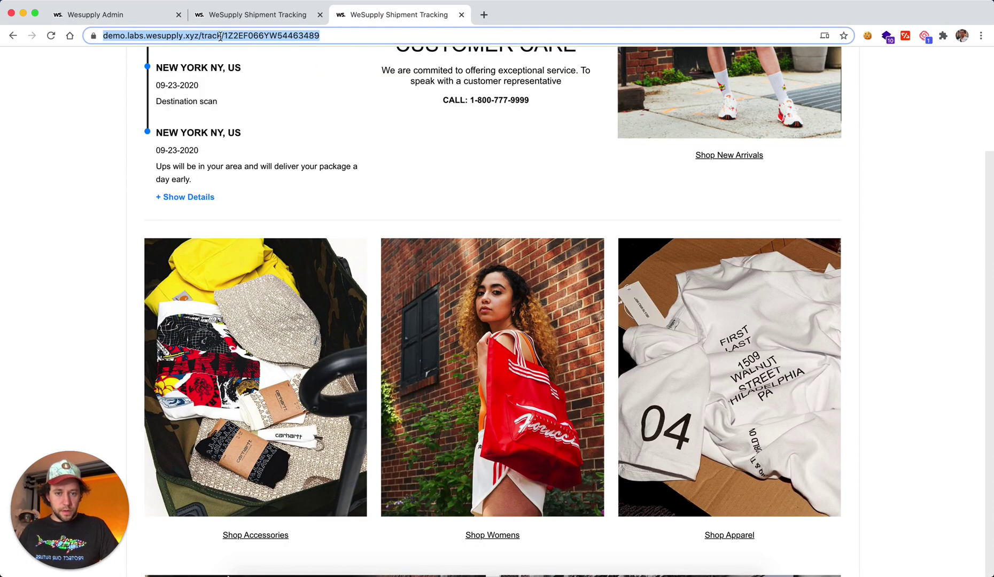
{"action": "left_click", "coordinate": [105, 20]}
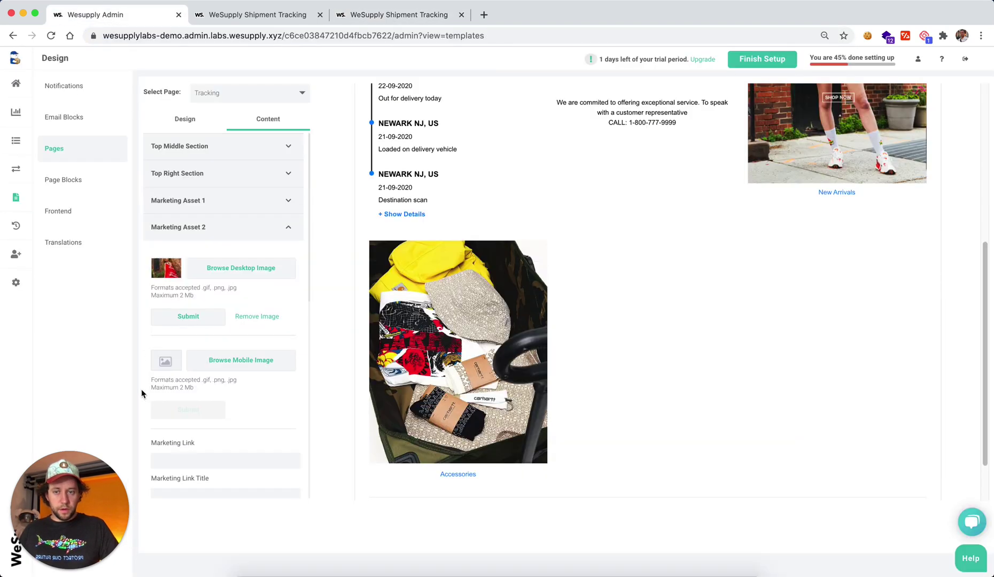
{"action": "left_click", "coordinate": [243, 461]}
{"action": "type", "text": "Shop Women"}
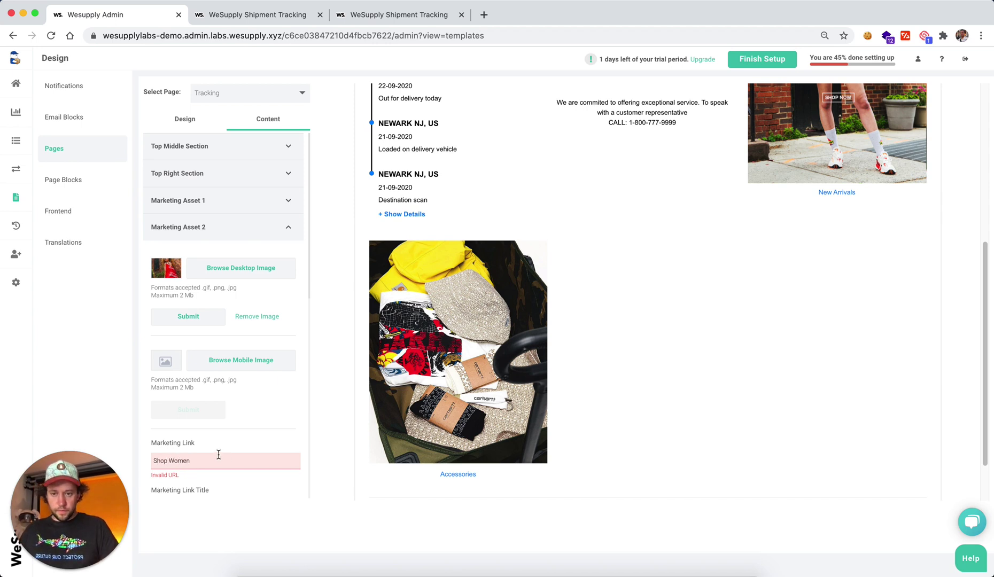
{"action": "scroll", "coordinate": [219, 455], "scroll_direction": "down", "scroll_amount": 3}
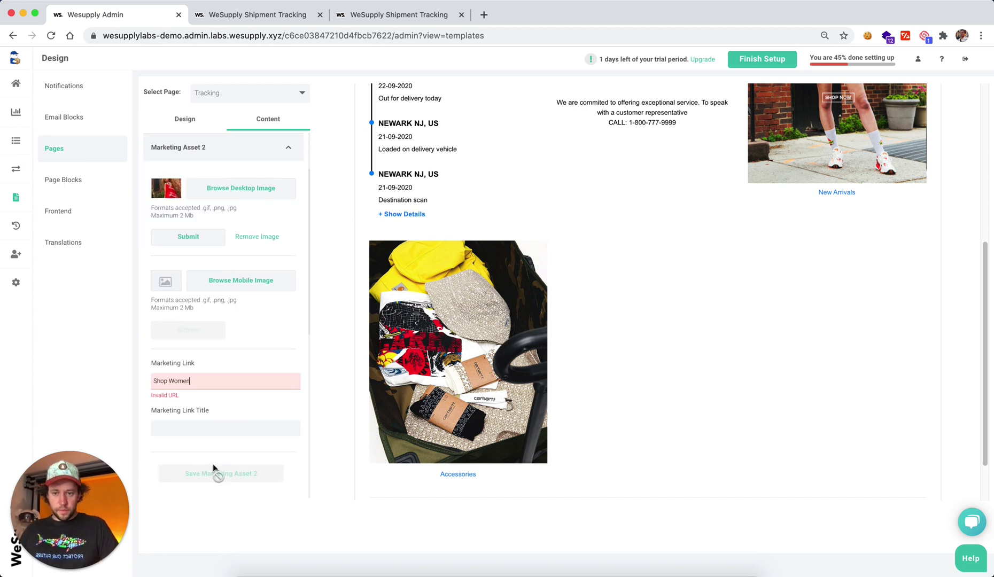
{"action": "key", "text": "super+a"}
{"action": "key", "text": "super+v"}
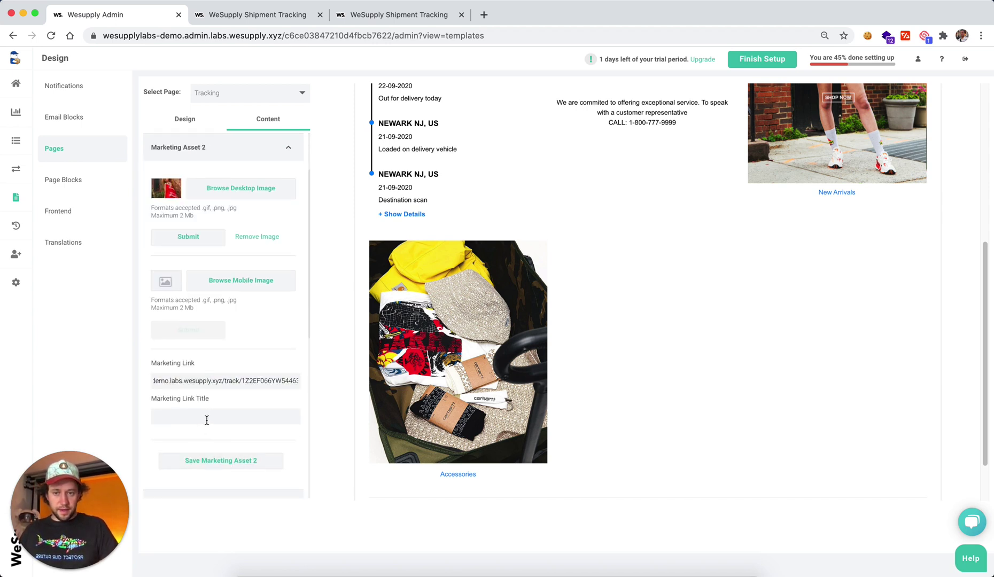
{"action": "left_click", "coordinate": [207, 418]}
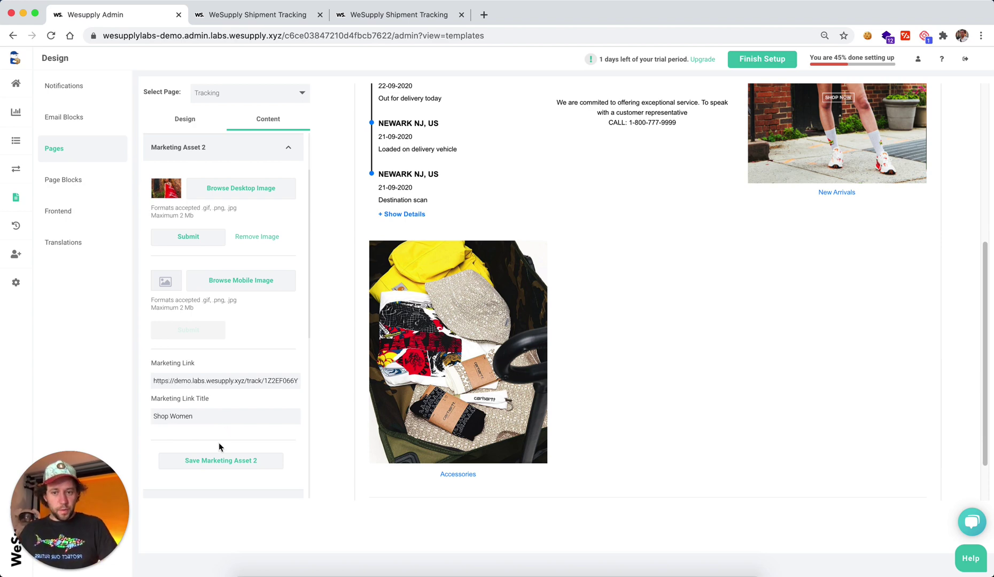
- Save Marketing Asset 2 and submit its desktop image
{"action": "left_click", "coordinate": [220, 461]}
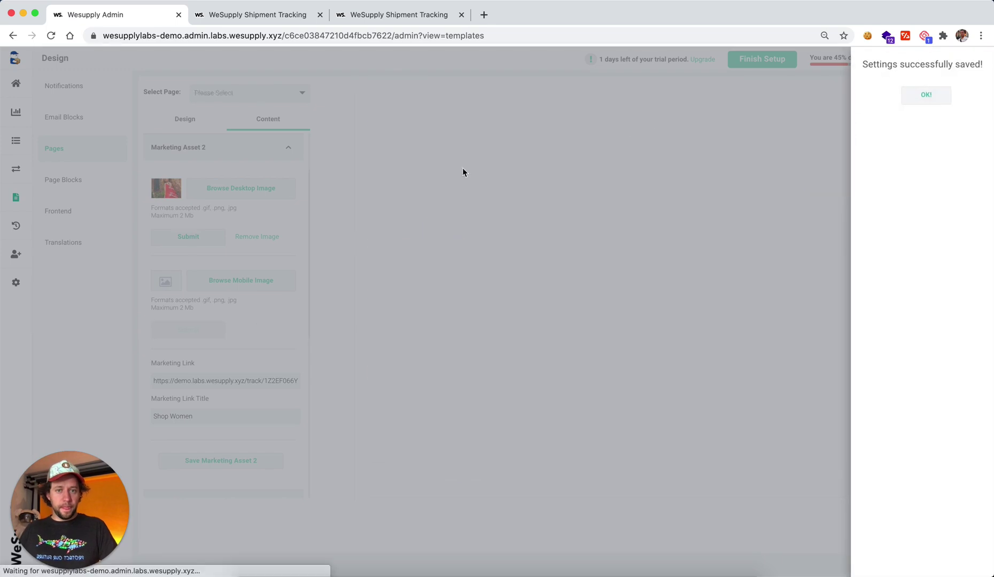
{"action": "left_click", "coordinate": [921, 96]}
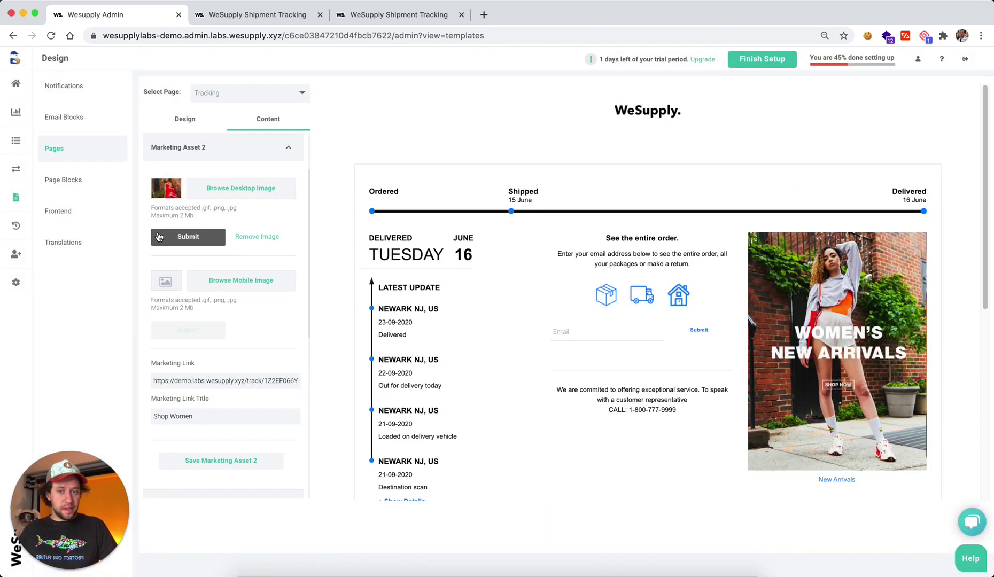
{"action": "left_click", "coordinate": [159, 236]}
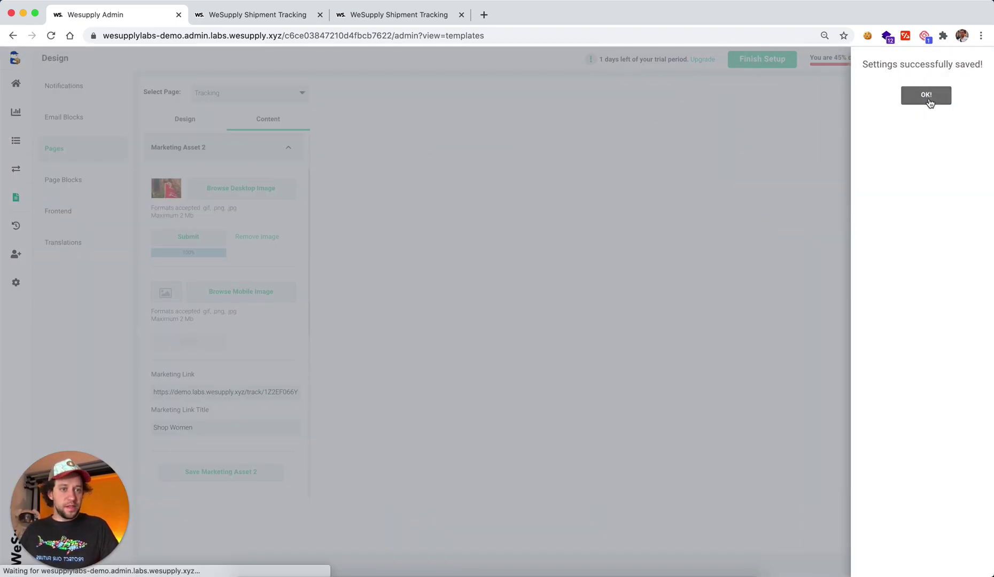
{"action": "left_click", "coordinate": [931, 101]}
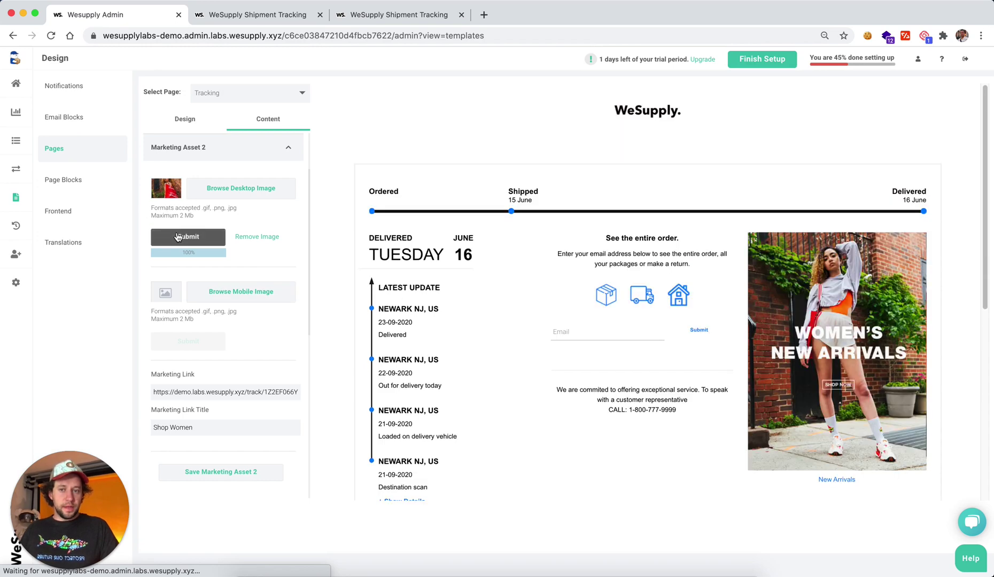
- Expand Marketing Asset 3 and choose b3.jpg from the demo assets folder as its desktop image
{"action": "scroll", "coordinate": [543, 459], "scroll_direction": "down", "scroll_amount": 5}
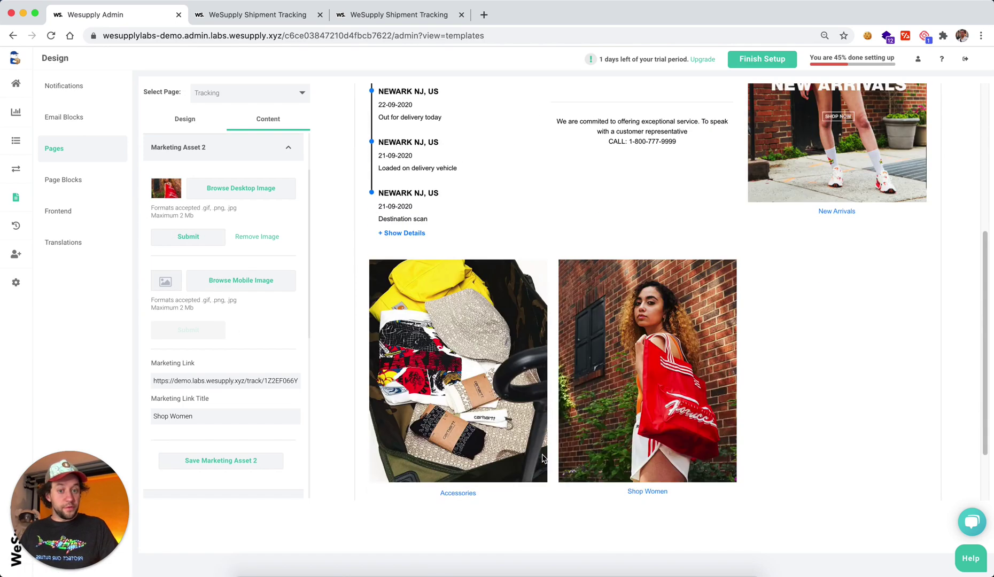
{"action": "scroll", "coordinate": [542, 458], "scroll_direction": "down", "scroll_amount": 2}
{"action": "scroll", "coordinate": [176, 340], "scroll_direction": "down", "scroll_amount": 4}
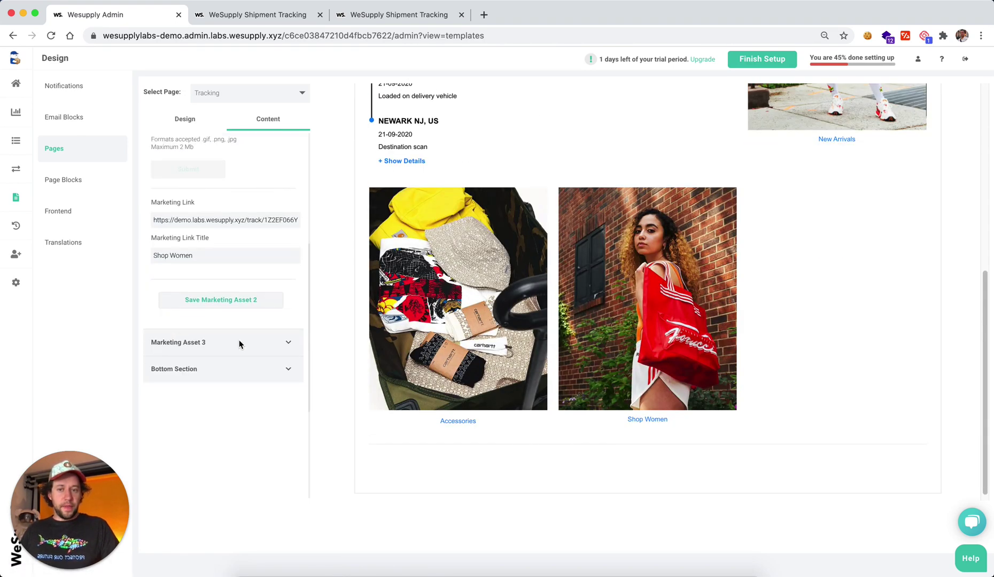
{"action": "left_click", "coordinate": [289, 344]}
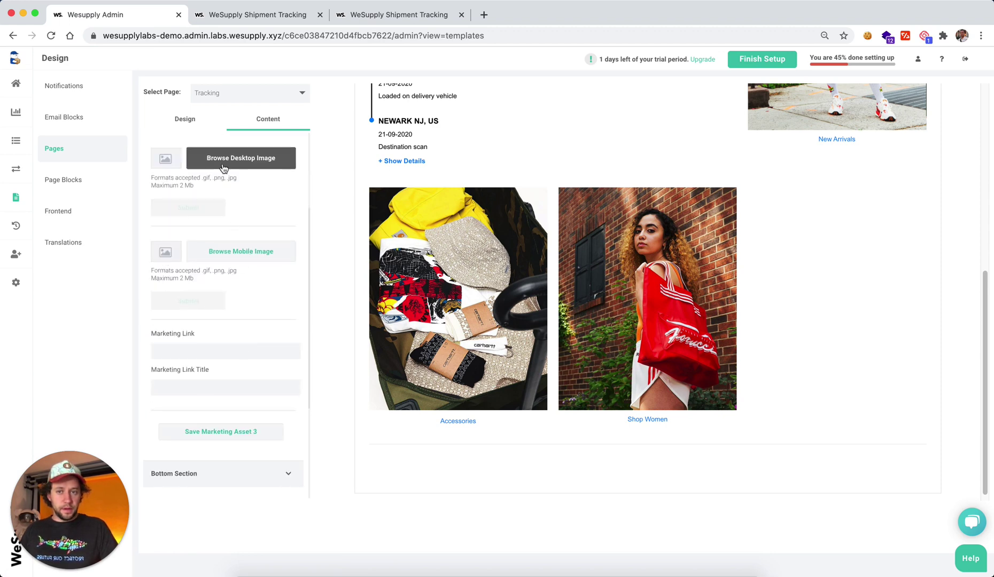
{"action": "left_click", "coordinate": [224, 169]}
{"action": "left_click", "coordinate": [336, 92]}
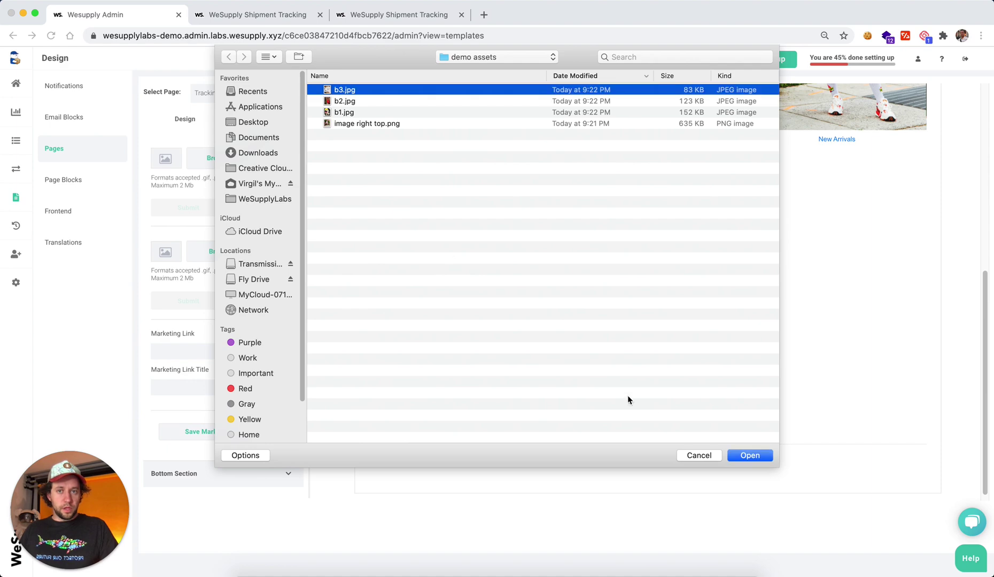
{"action": "left_click", "coordinate": [750, 455]}
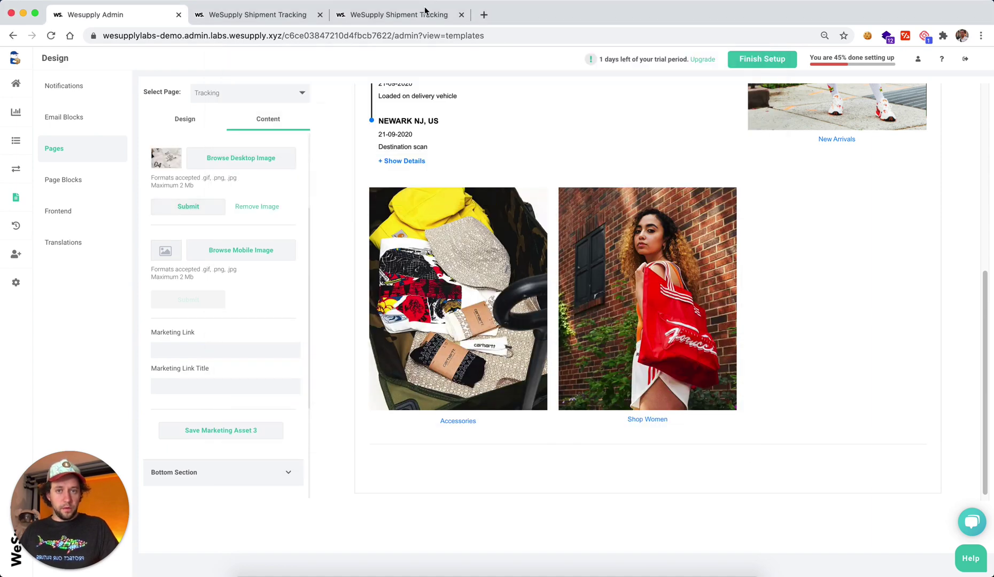
- Paste the example tracking page's URL as Marketing Asset 3's marketing link and set its link title to "Apparel"
{"action": "left_click", "coordinate": [424, 15]}
{"action": "left_click", "coordinate": [125, 15]}
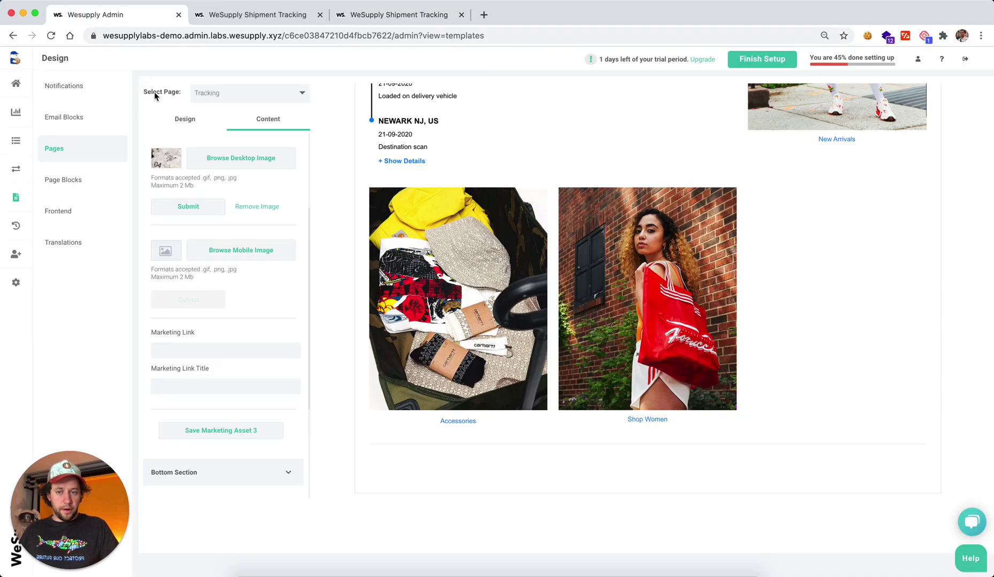
{"action": "left_click", "coordinate": [197, 348]}
{"action": "key", "text": "super+v"}
{"action": "left_click", "coordinate": [197, 387]}
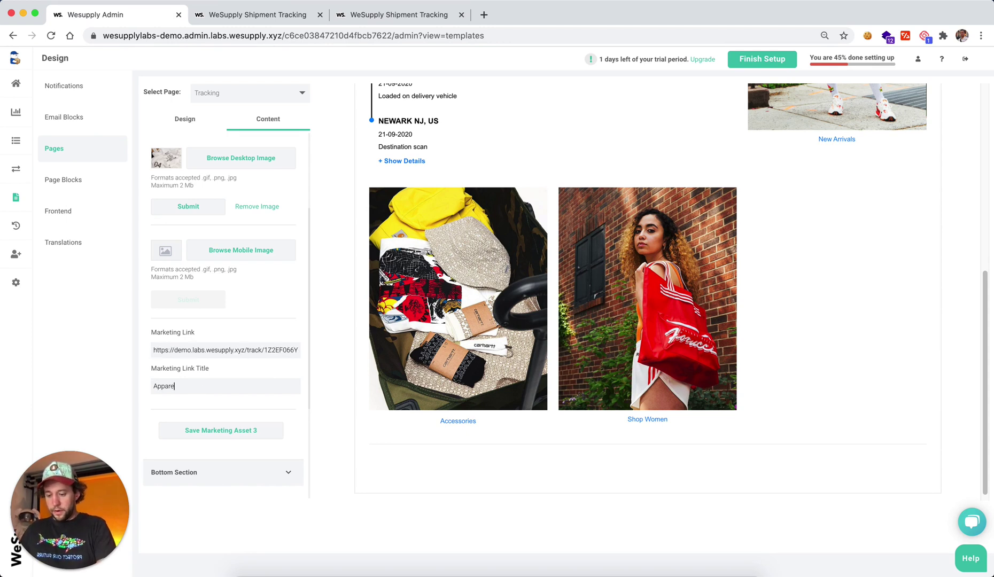
- Save Marketing Asset 3 and submit its desktop image
{"action": "left_click", "coordinate": [225, 430]}
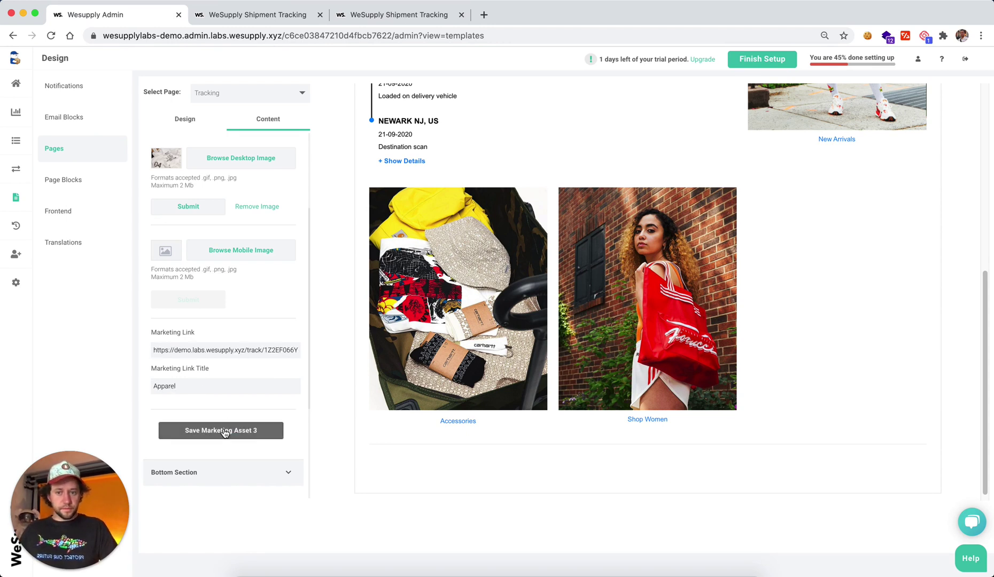
{"action": "left_click", "coordinate": [912, 97]}
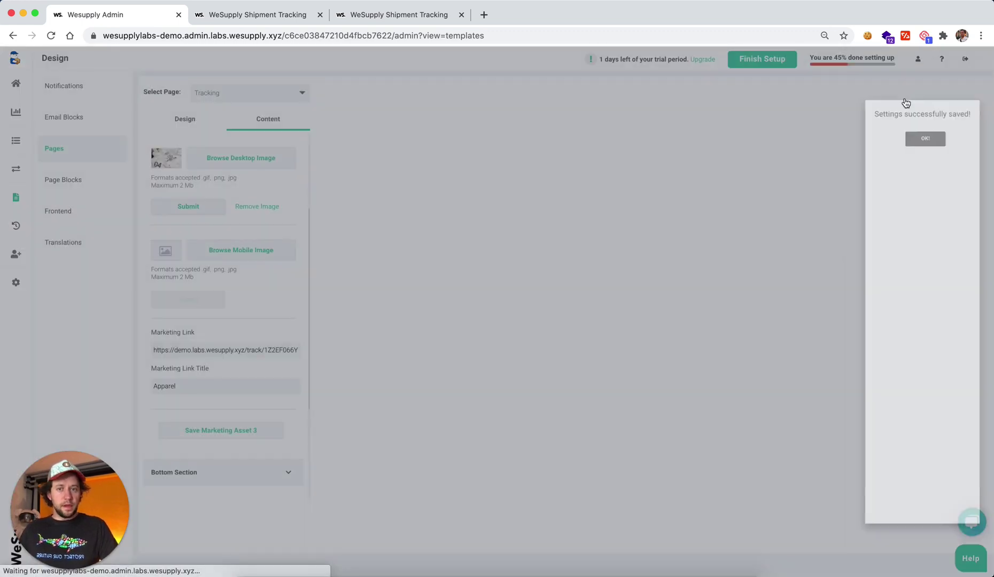
{"action": "left_click", "coordinate": [196, 212]}
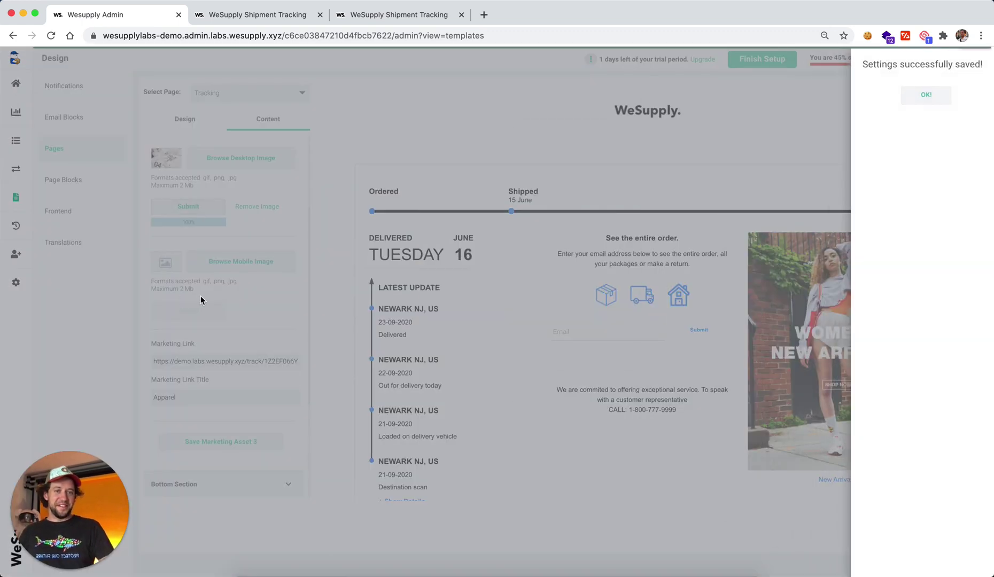
{"action": "left_click", "coordinate": [927, 96]}
- Review the marketing assets in the template preview, then reload the demo account's live tracking page and examine its content sections
{"action": "scroll", "coordinate": [621, 366], "scroll_direction": "down", "scroll_amount": 6}
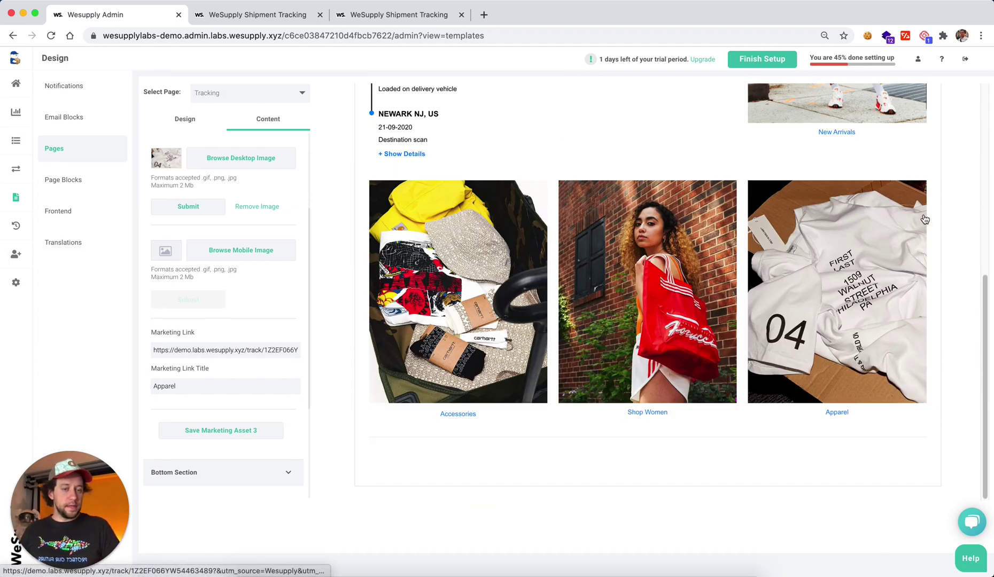
{"action": "scroll", "coordinate": [644, 243], "scroll_direction": "up", "scroll_amount": 2}
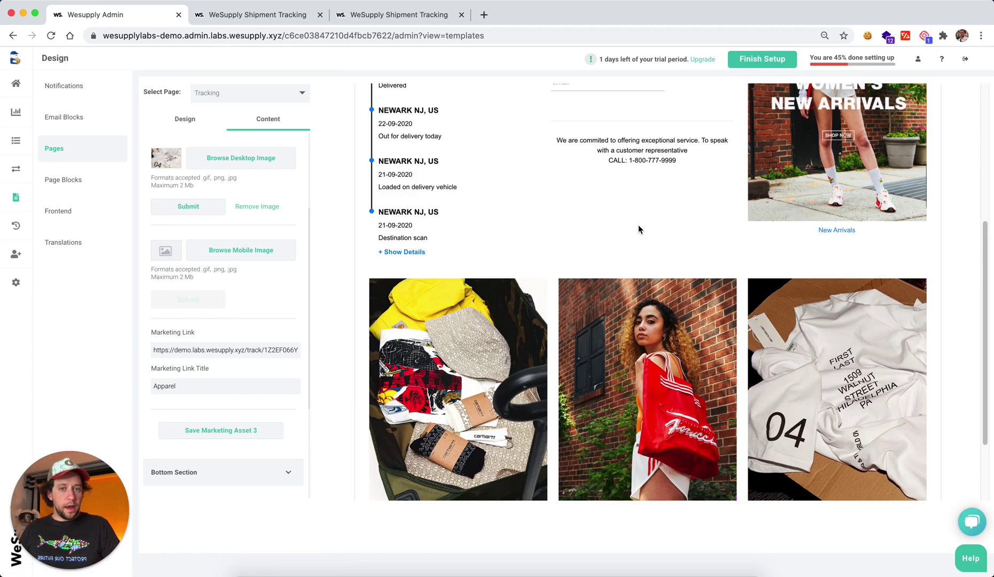
{"action": "scroll", "coordinate": [639, 224], "scroll_direction": "up", "scroll_amount": 5}
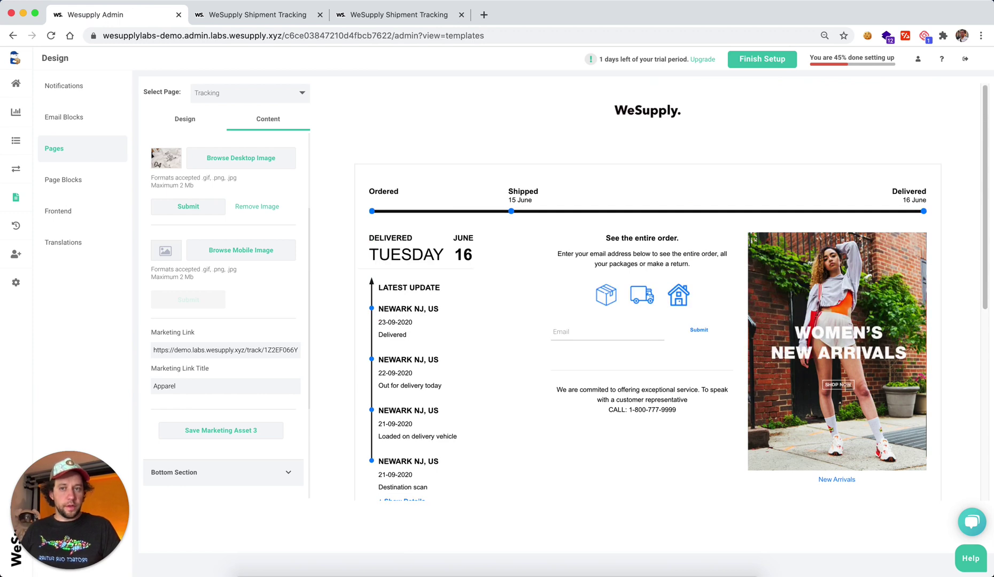
{"action": "left_click", "coordinate": [196, 21]}
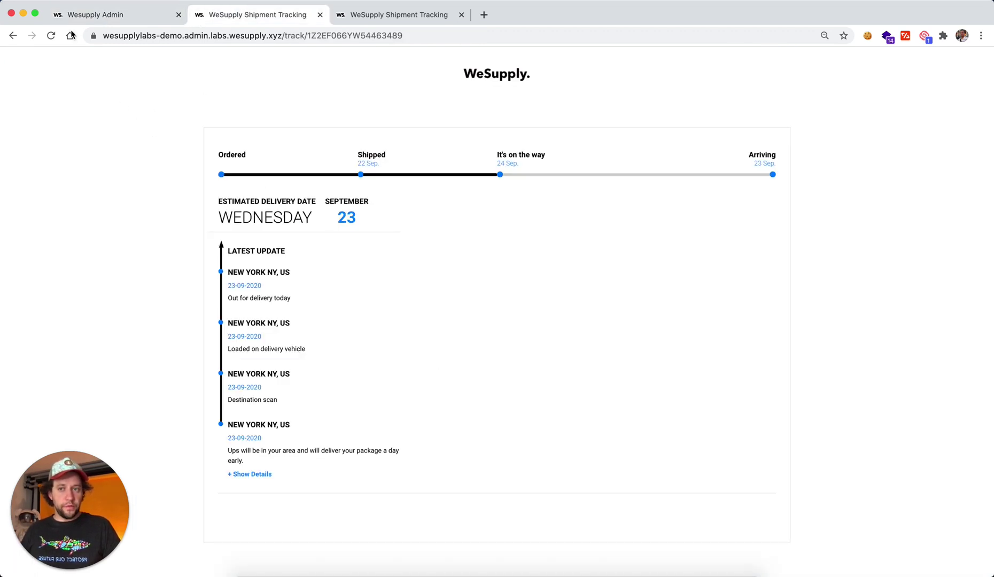
{"action": "left_click", "coordinate": [51, 35]}
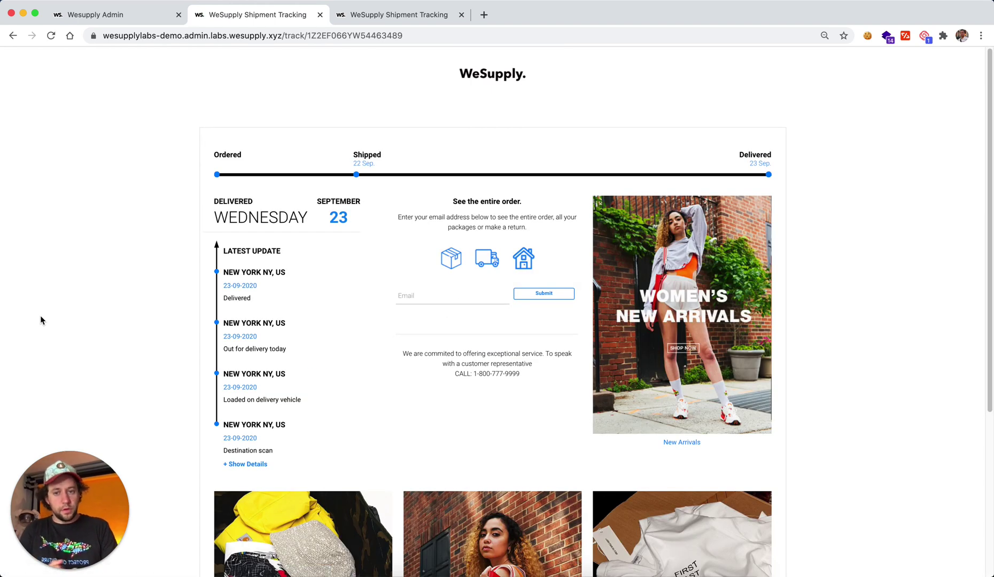
{"action": "scroll", "coordinate": [100, 301], "scroll_direction": "down", "scroll_amount": 5}
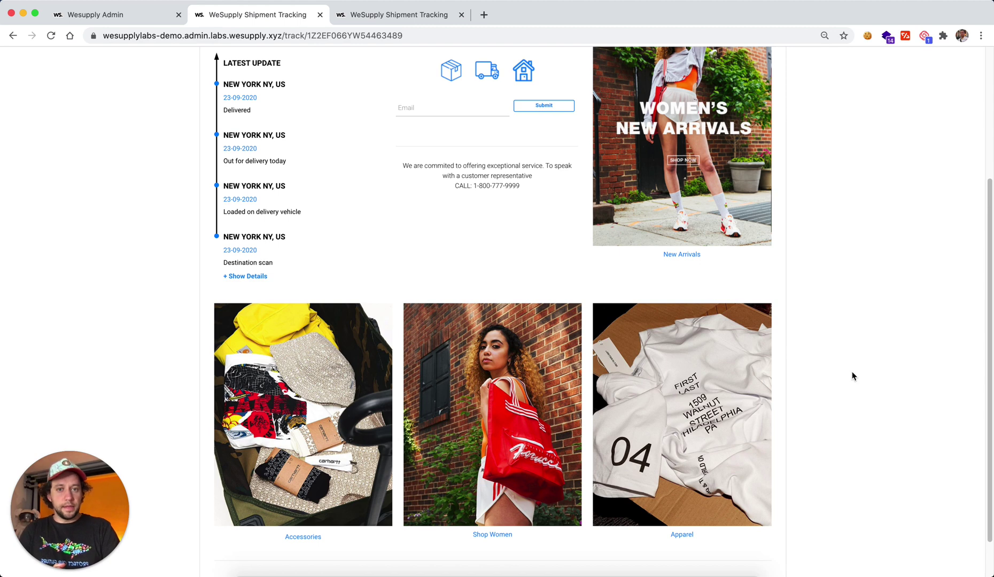
{"action": "scroll", "coordinate": [854, 363], "scroll_direction": "up", "scroll_amount": 5}
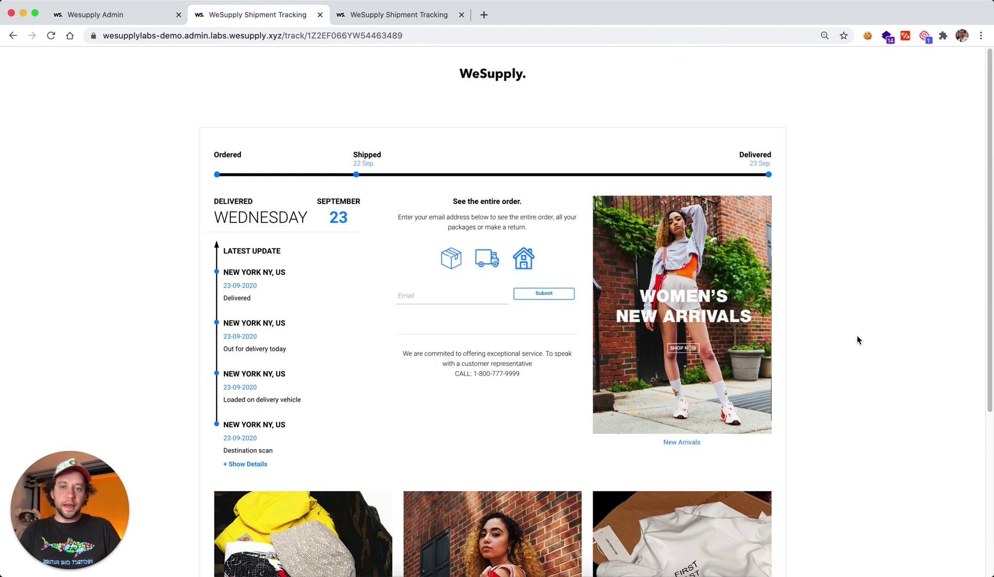